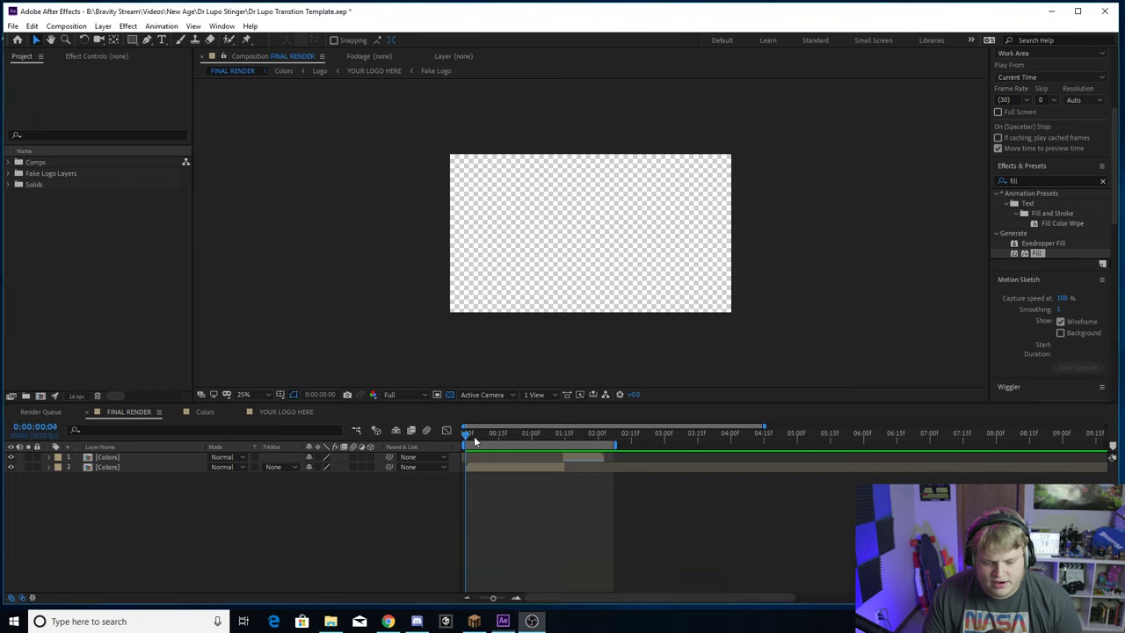
- Preview the FINAL RENDER stinger with its purple diagonal wipe over the fake test logo
key(space)
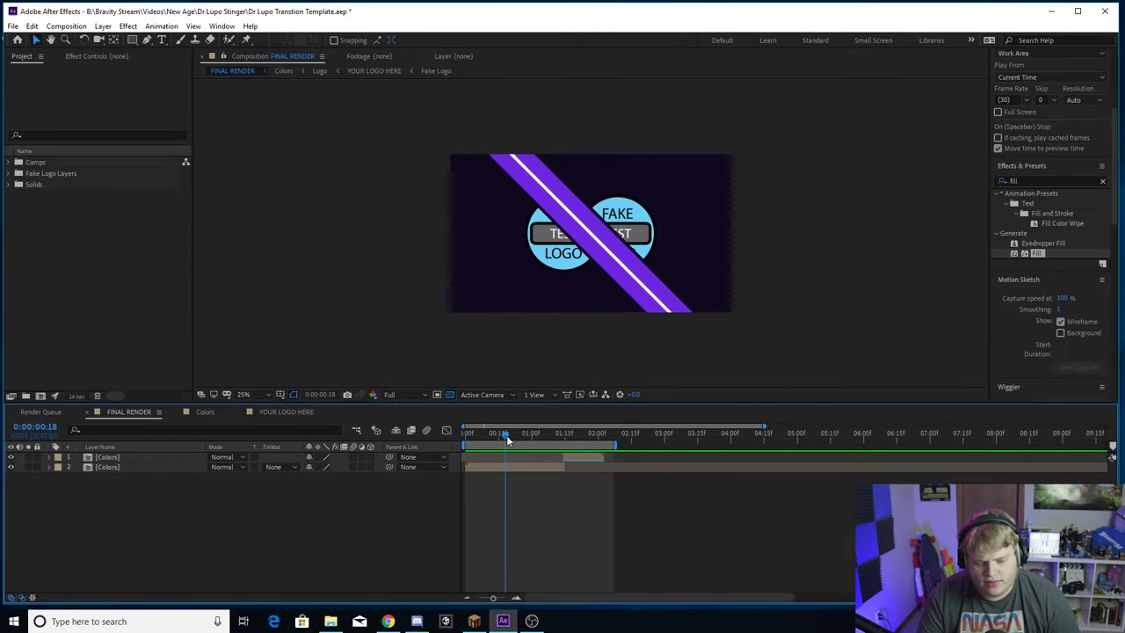
- Scrub to about frame 13, where the stripes cover the logo, then replay the transition from the start
drag(506, 435, 494, 435)
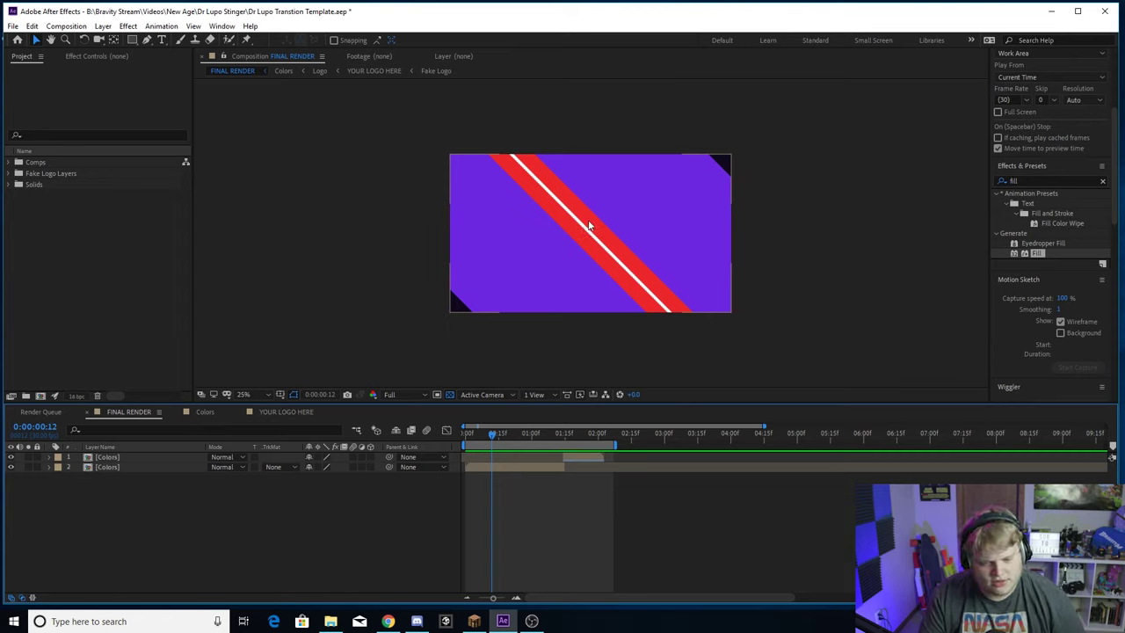
click(594, 368)
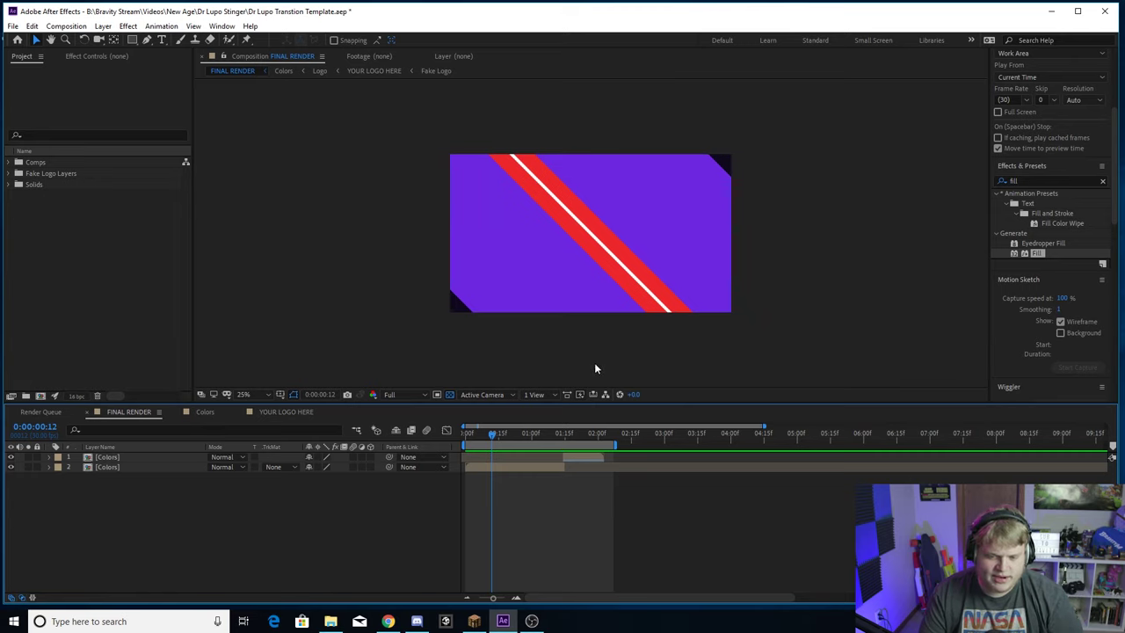
key(space)
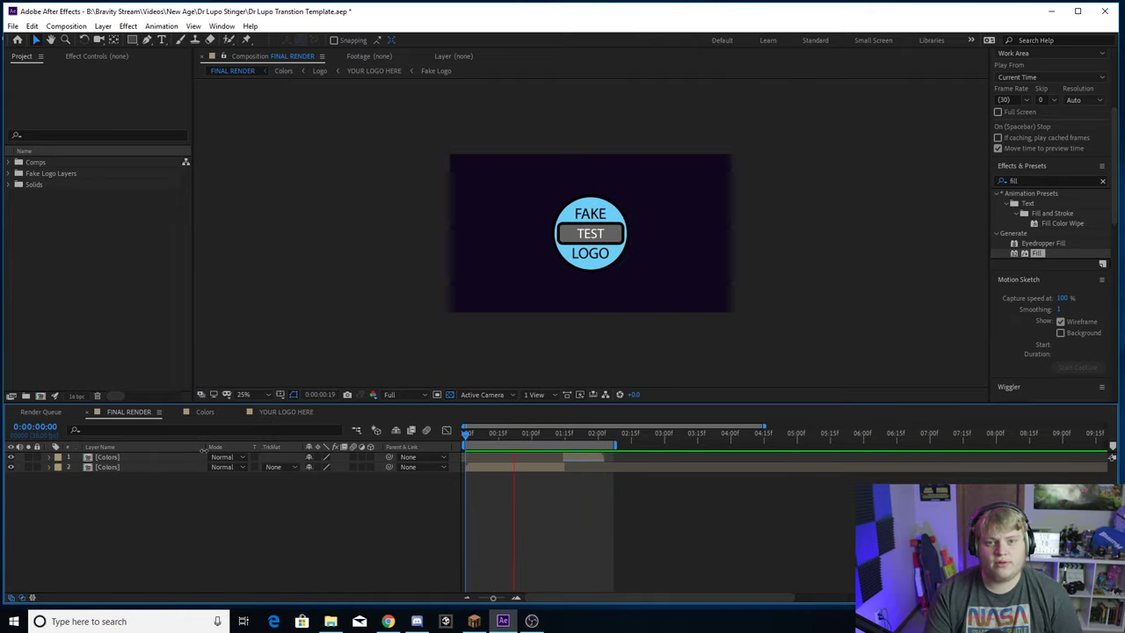
- Stop the looping preview and park on frame 0:00:00:16 with the logos behind the wipe
key(space)
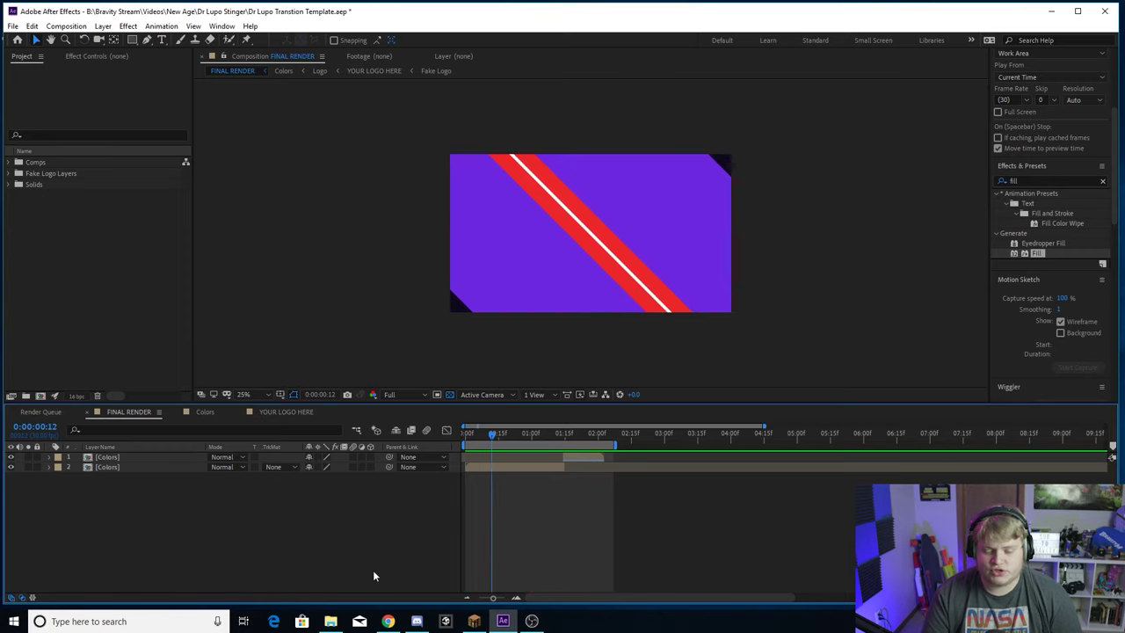
click(499, 434)
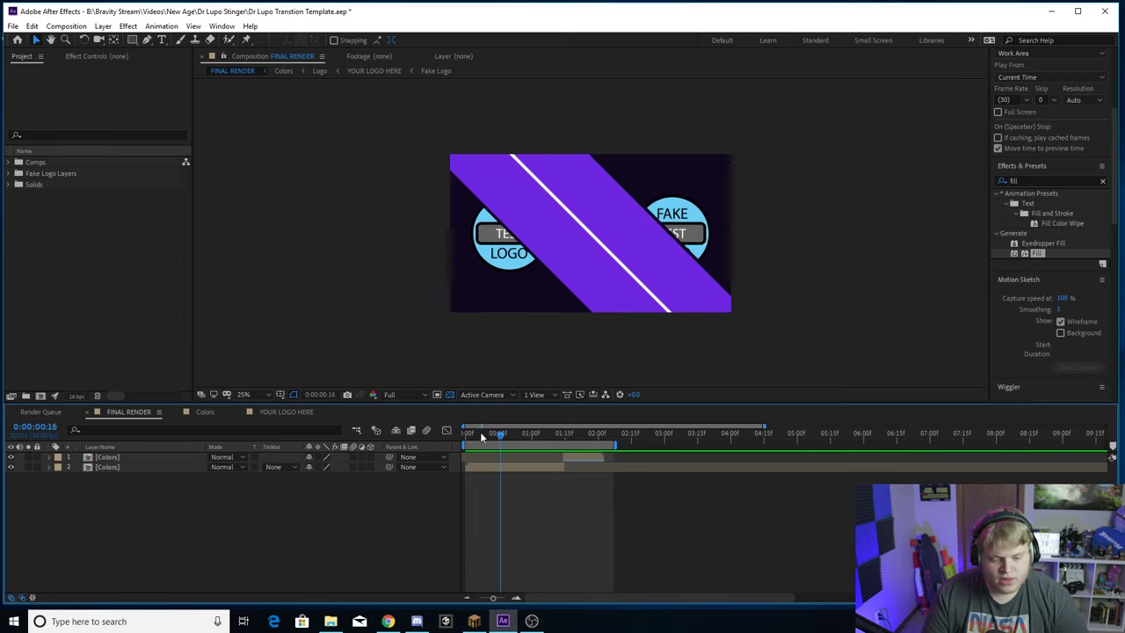
- Open the Colors composition and select the Color 1–4 layers to identify each one
click(204, 412)
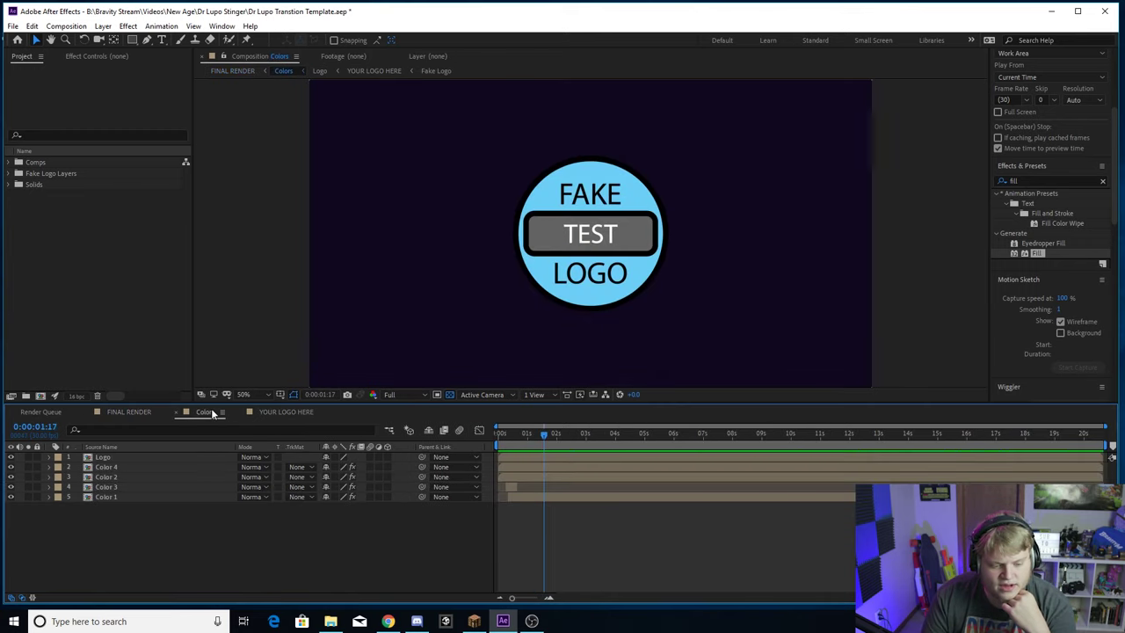
click(116, 496)
click(115, 476)
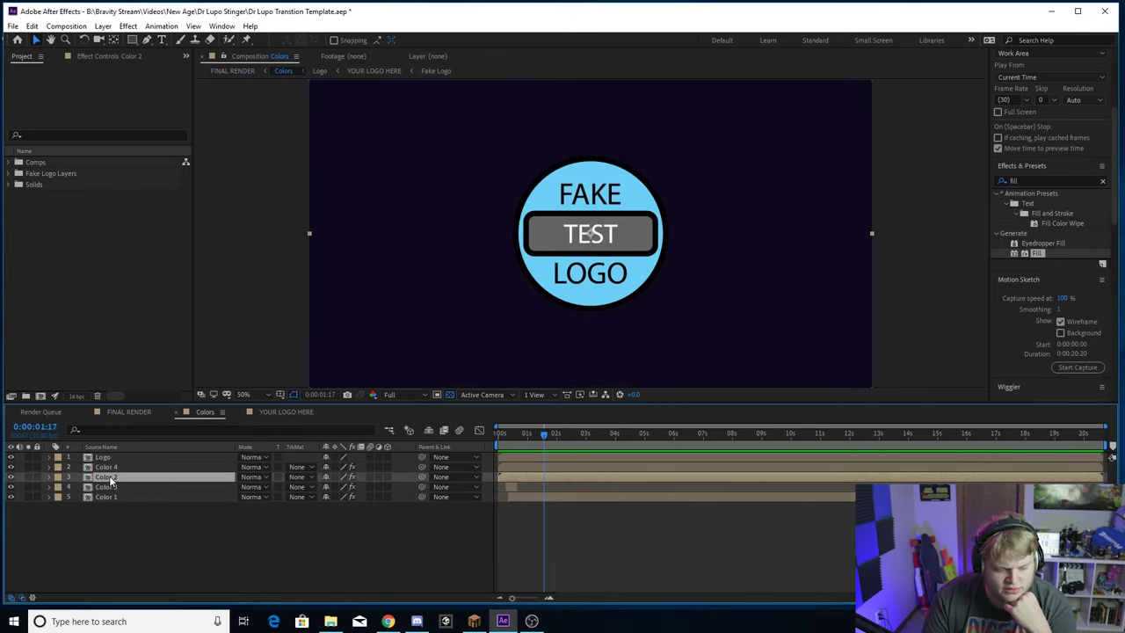
click(115, 486)
click(119, 468)
drag(118, 509, 120, 466)
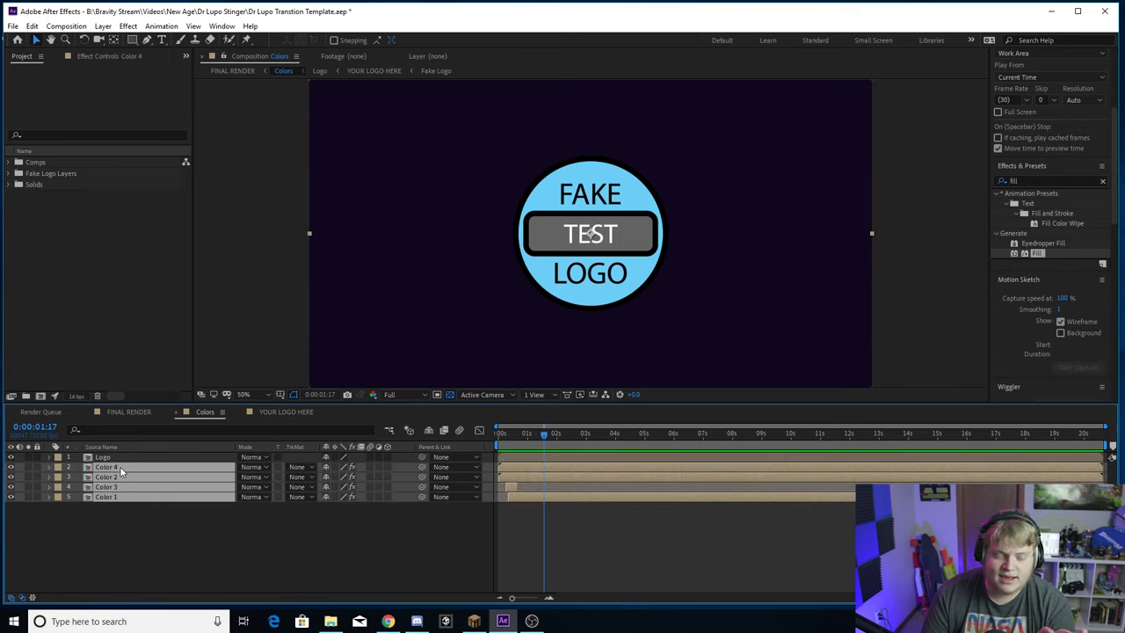
click(125, 550)
- Select the colour layers again, then show Color 1's Fill effect settings
click(111, 488)
click(114, 497)
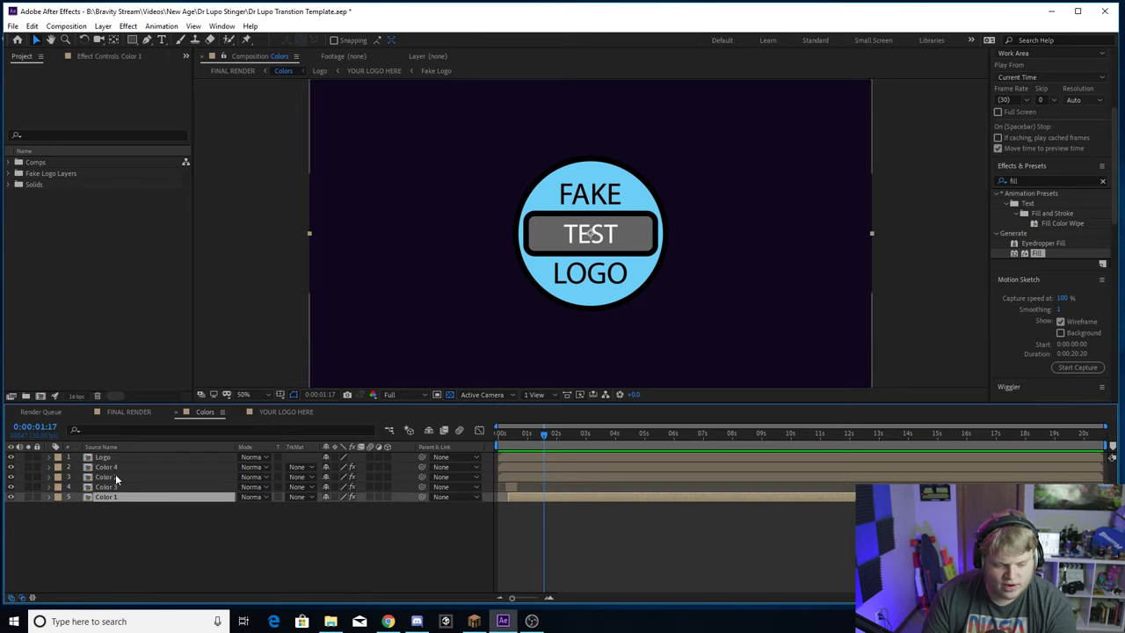
click(118, 476)
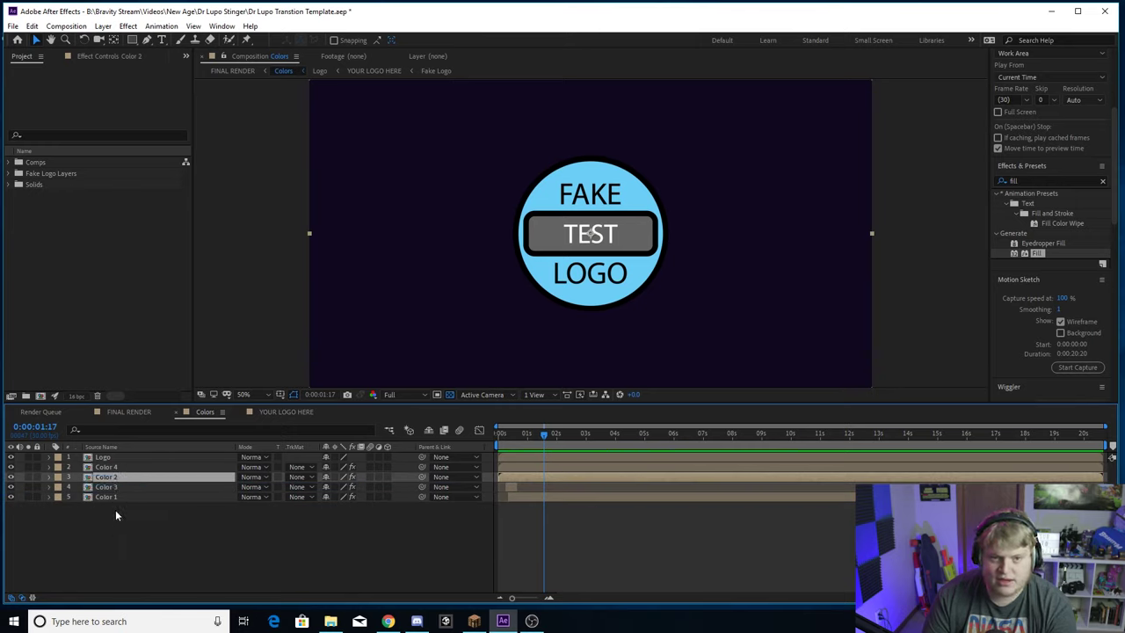
click(112, 496)
click(114, 487)
click(117, 477)
click(118, 467)
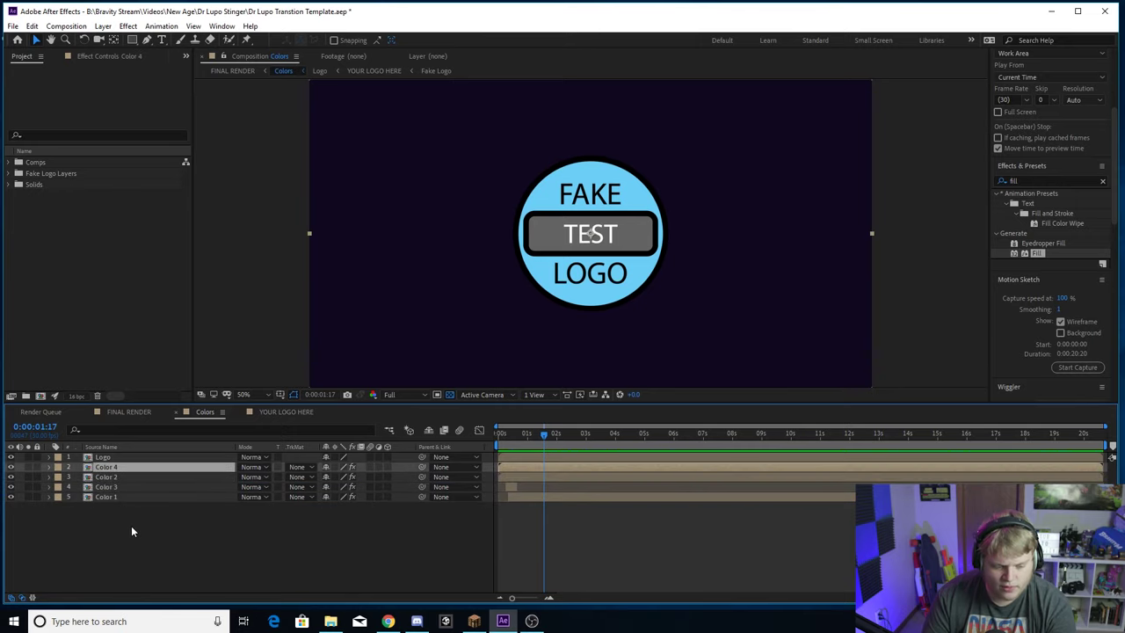
click(132, 531)
click(118, 497)
key(F3)
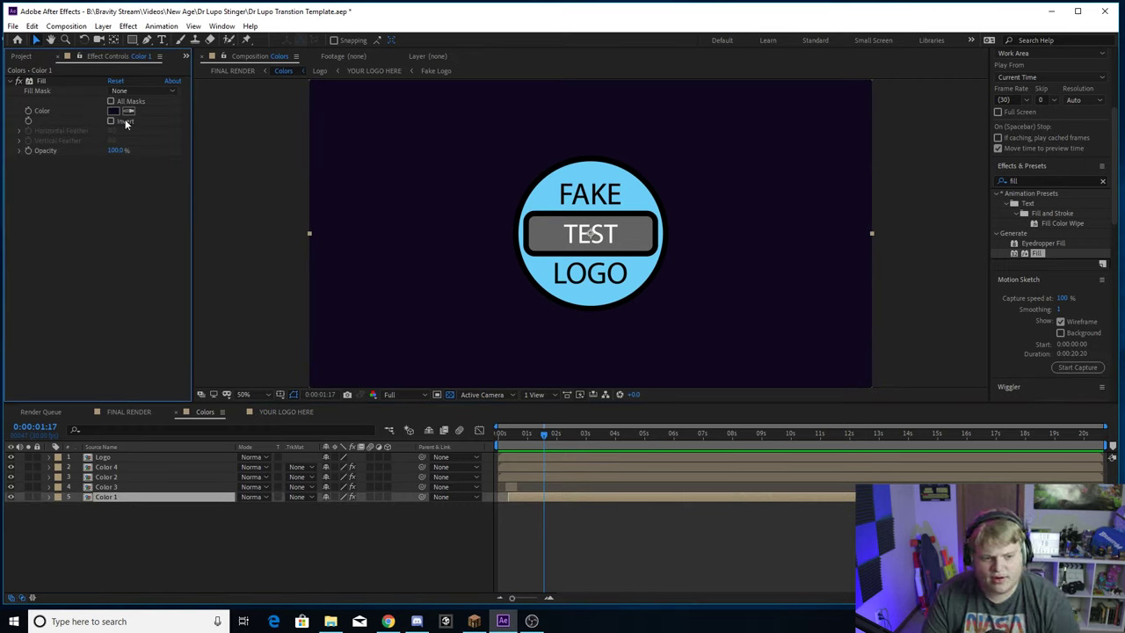
- At frame 12, sample red from the comp as Color 1's fill so the corners turn red
click(413, 540)
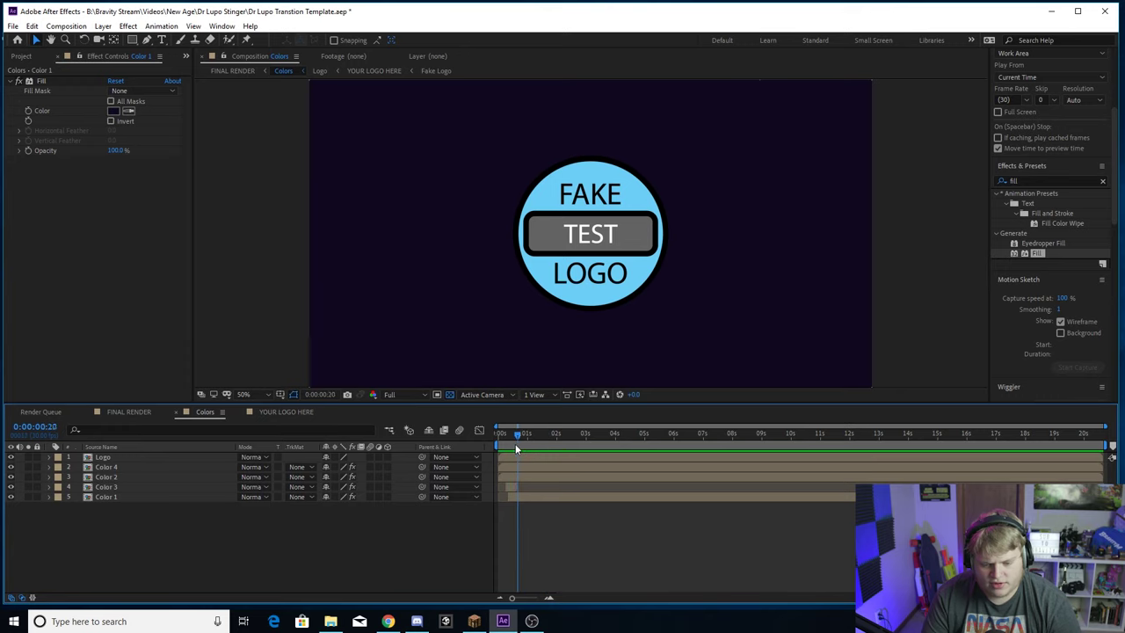
drag(515, 444, 510, 445)
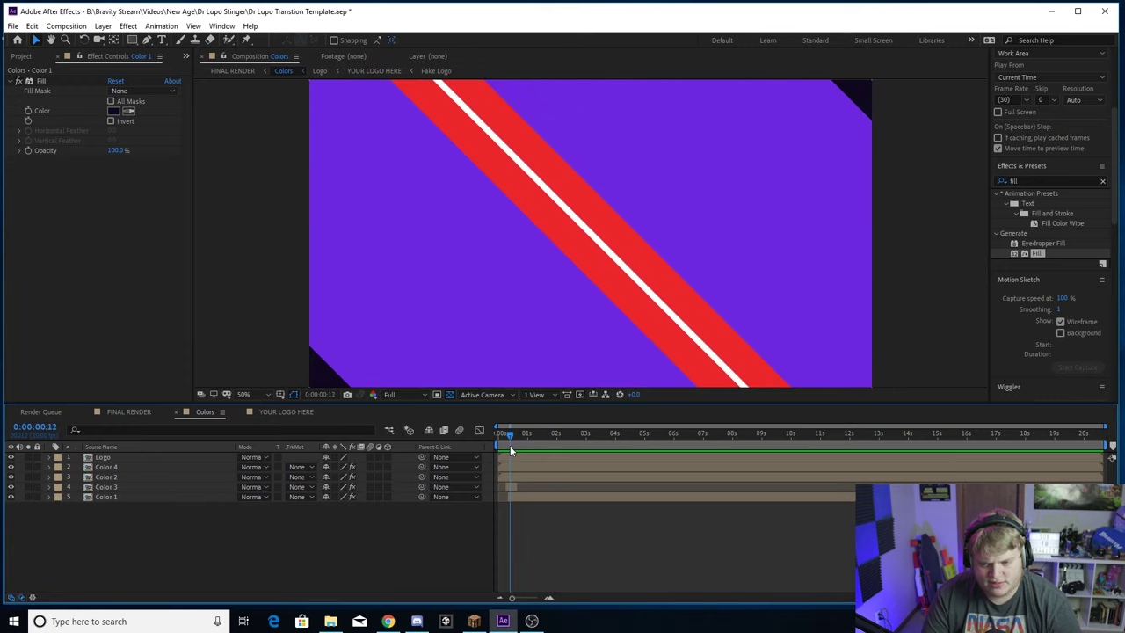
click(123, 496)
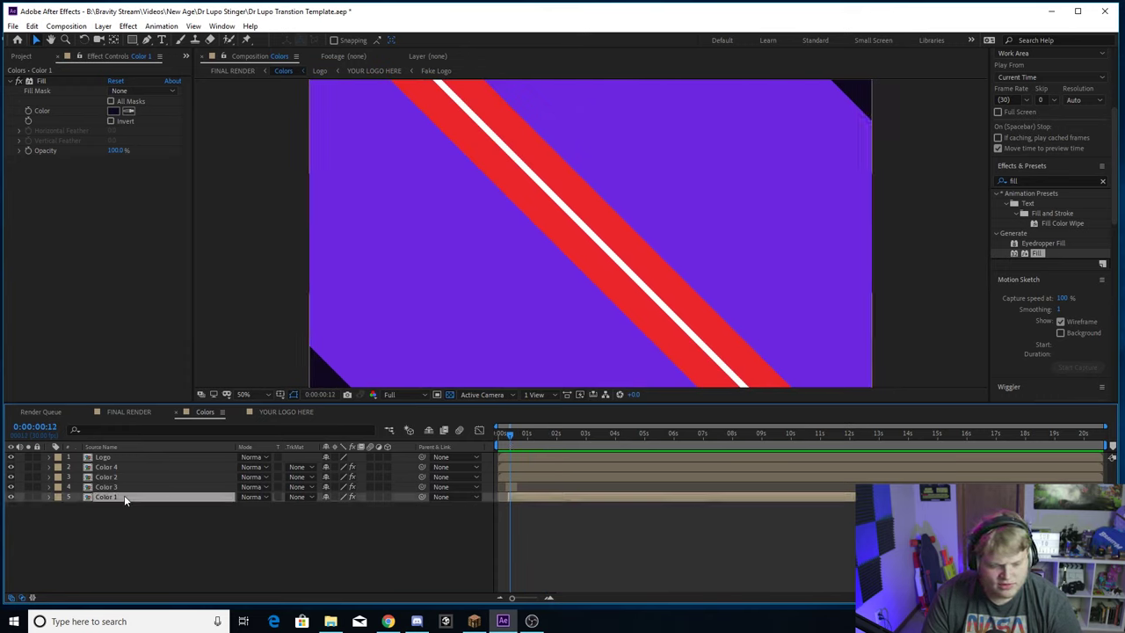
click(130, 110)
click(433, 102)
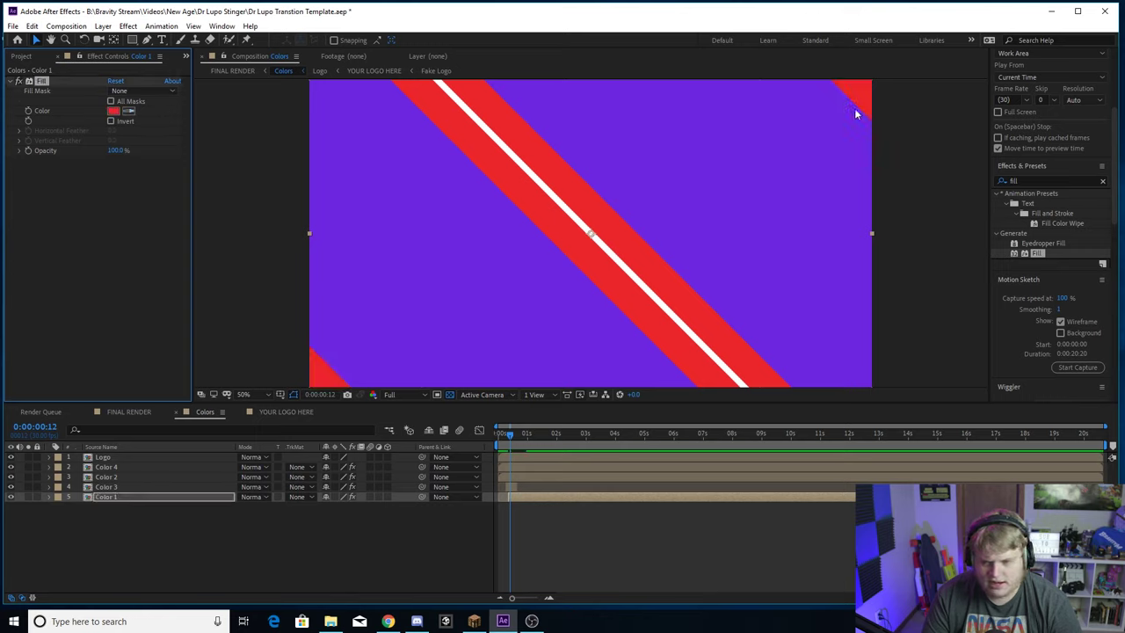
- Sample purple as Color 3's fill and a dark colour as Color 2's fill
click(124, 489)
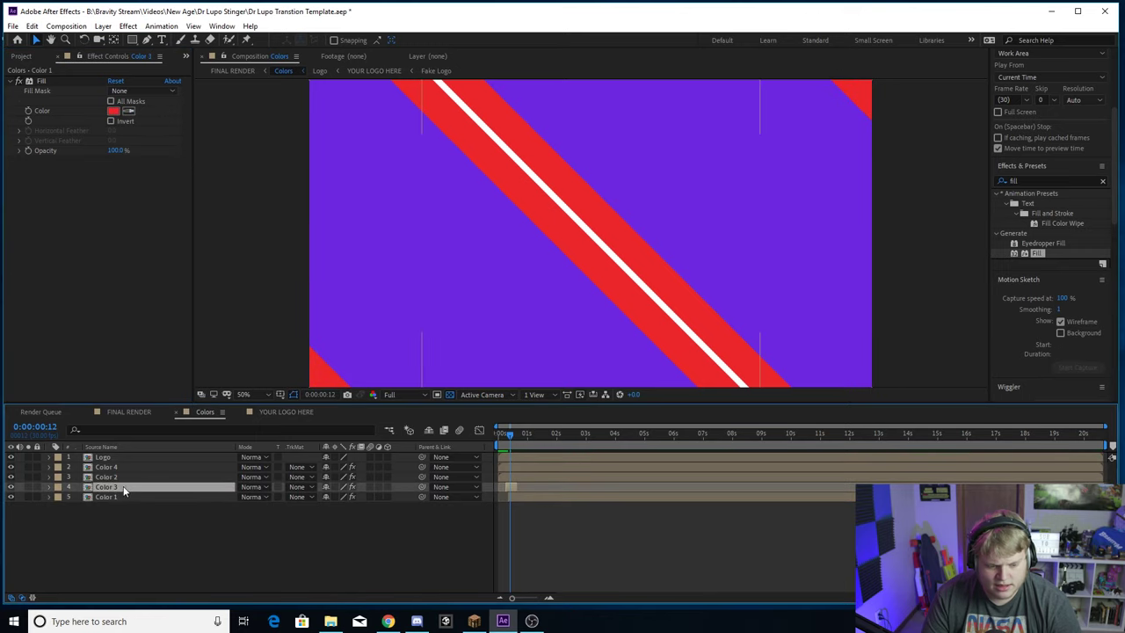
click(129, 110)
click(437, 155)
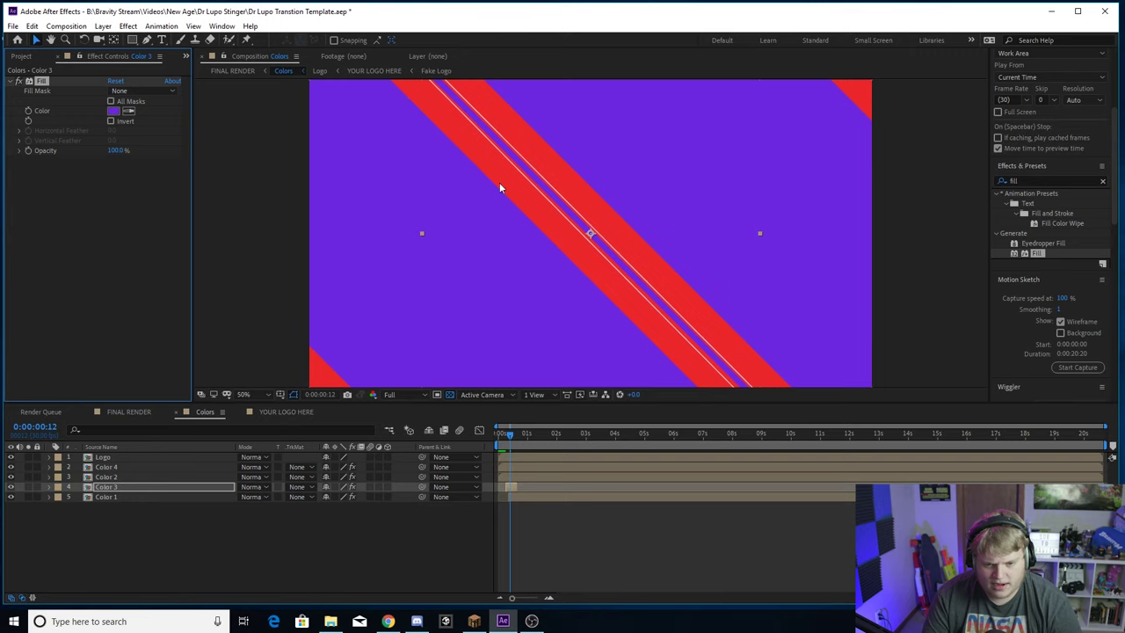
click(116, 480)
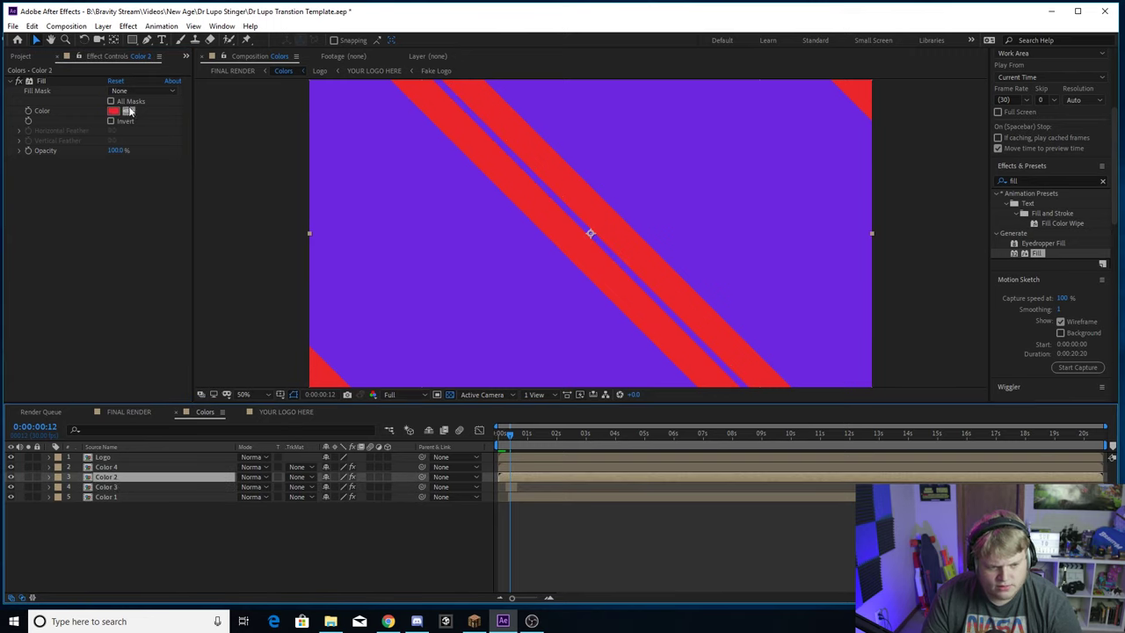
click(129, 111)
click(920, 286)
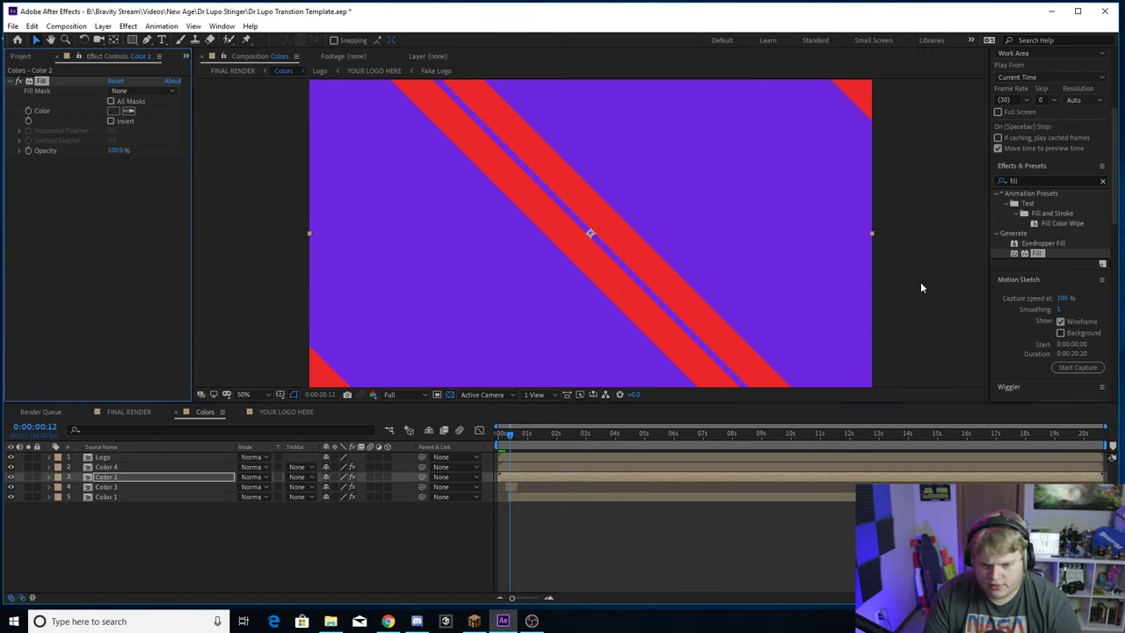
- Paste a blue fill onto Color 4, preview the Colors comp, then return to FINAL RENDER's first frame
click(124, 466)
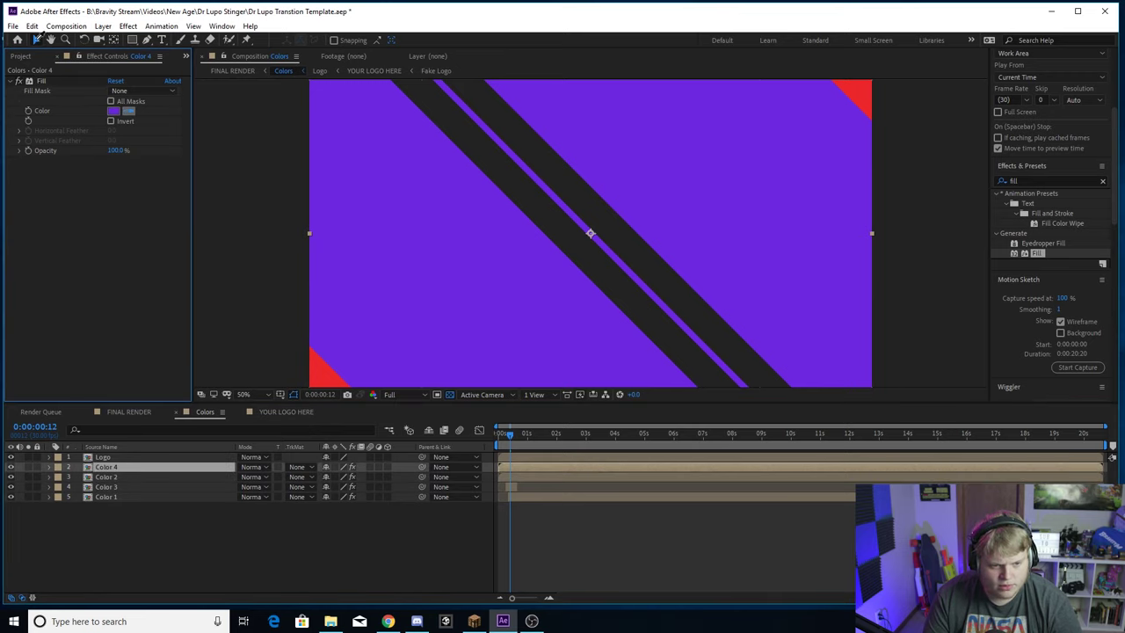
key(ctrl+v)
key(F2)
key(Home)
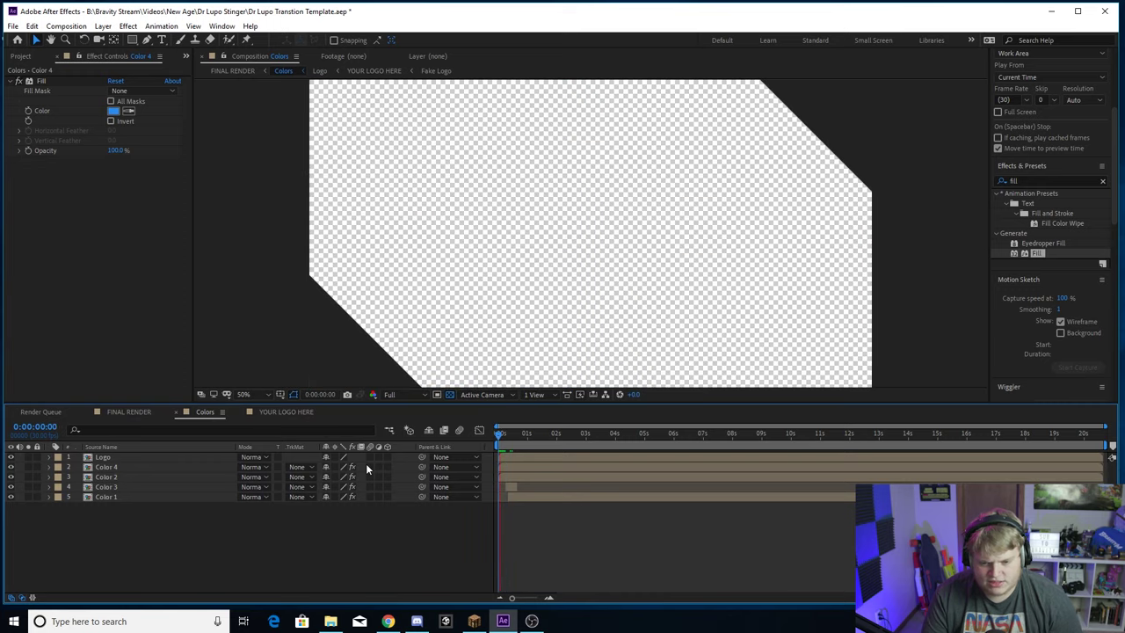
key(space)
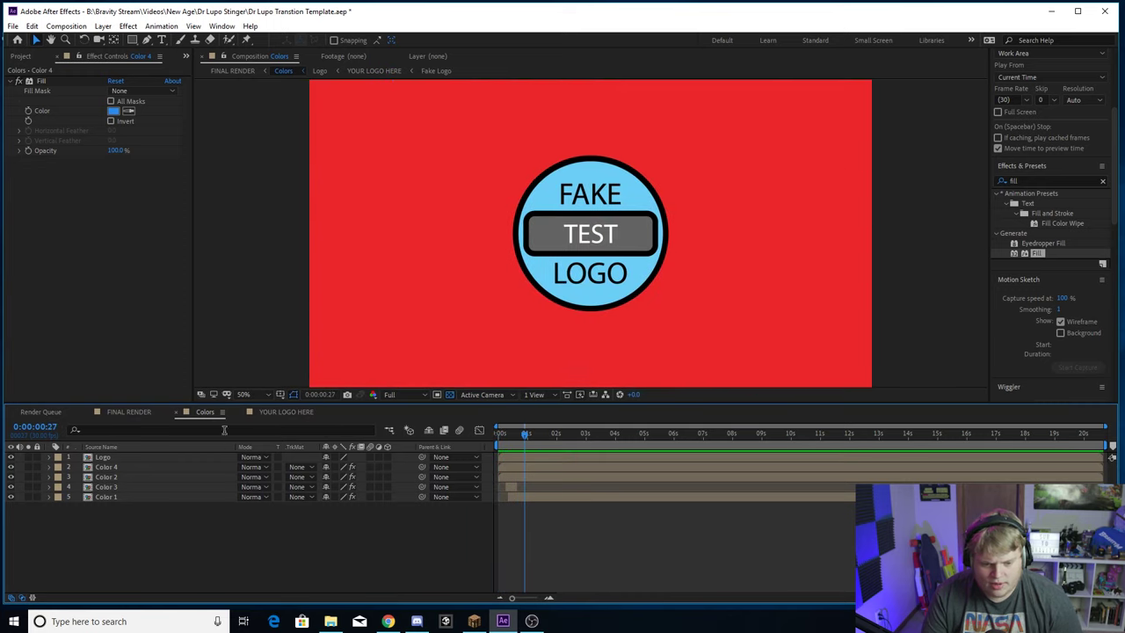
click(132, 411)
key(Home)
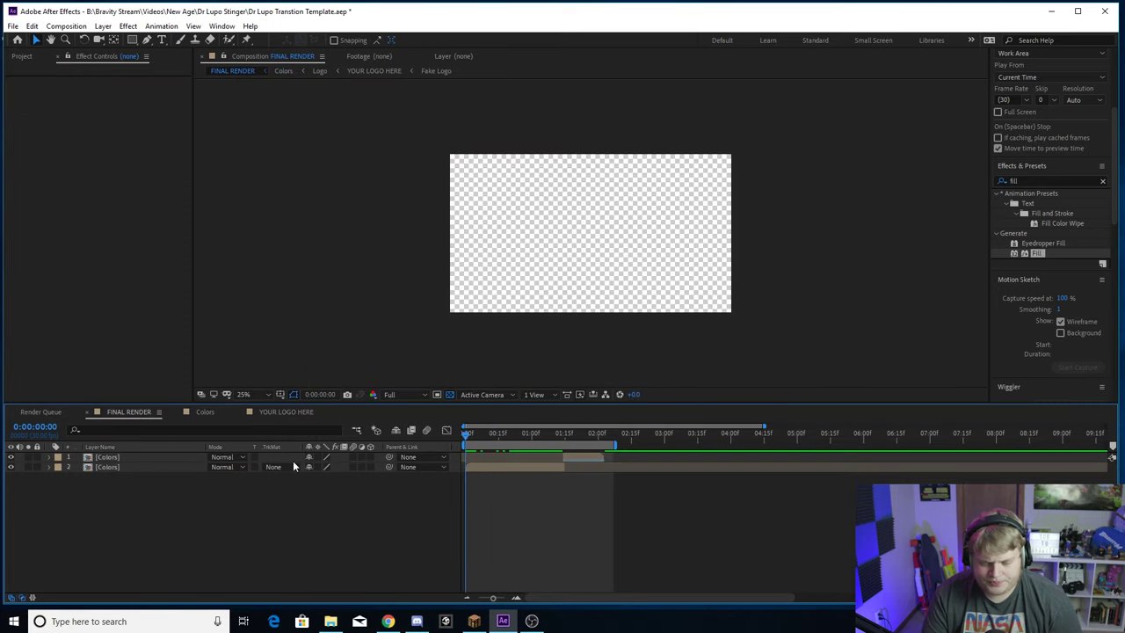
- Preview FINAL RENDER several times, scrubbing around the 0:00:00:18 logo frame, then review Color 3 and Color 1 fills
key(space)
key(space)
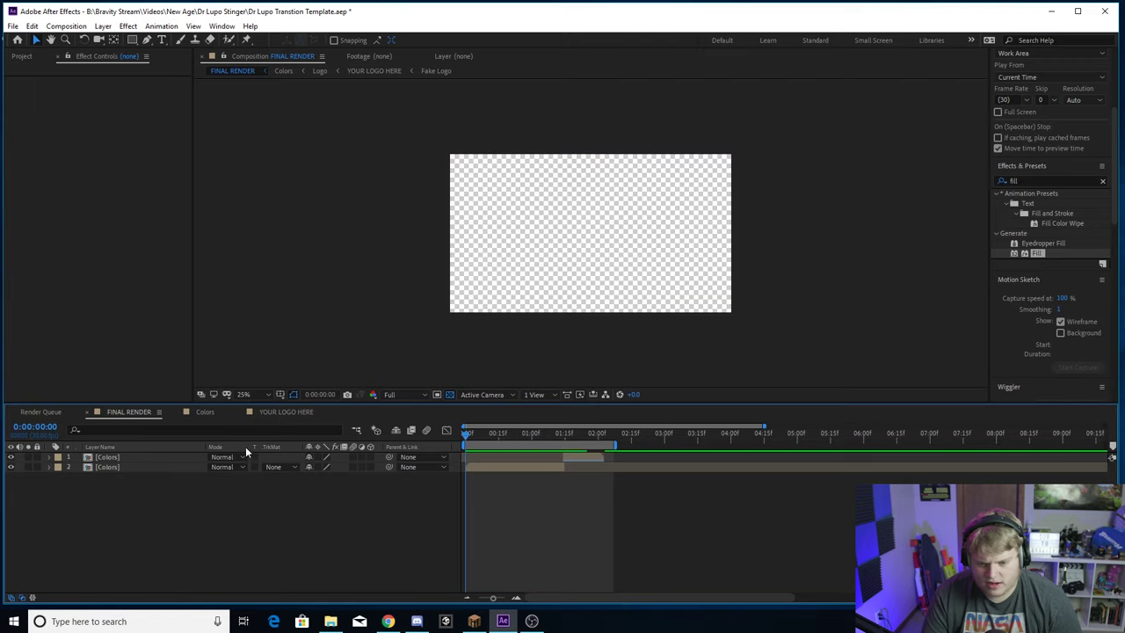
key(space)
click(502, 430)
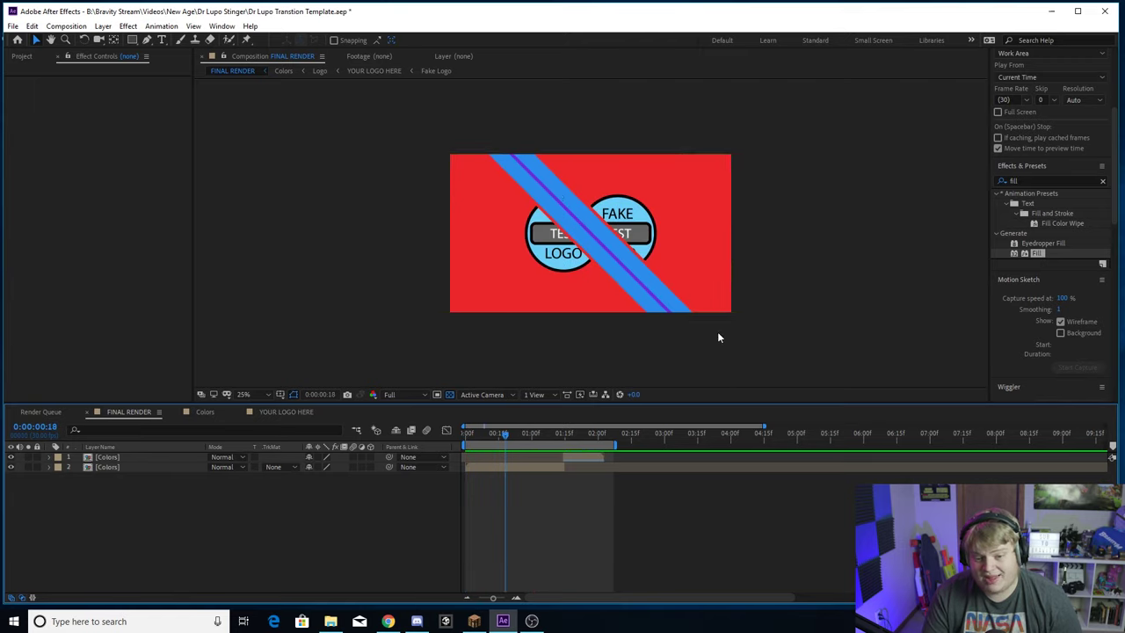
drag(505, 433, 466, 432)
key(space)
key(space)
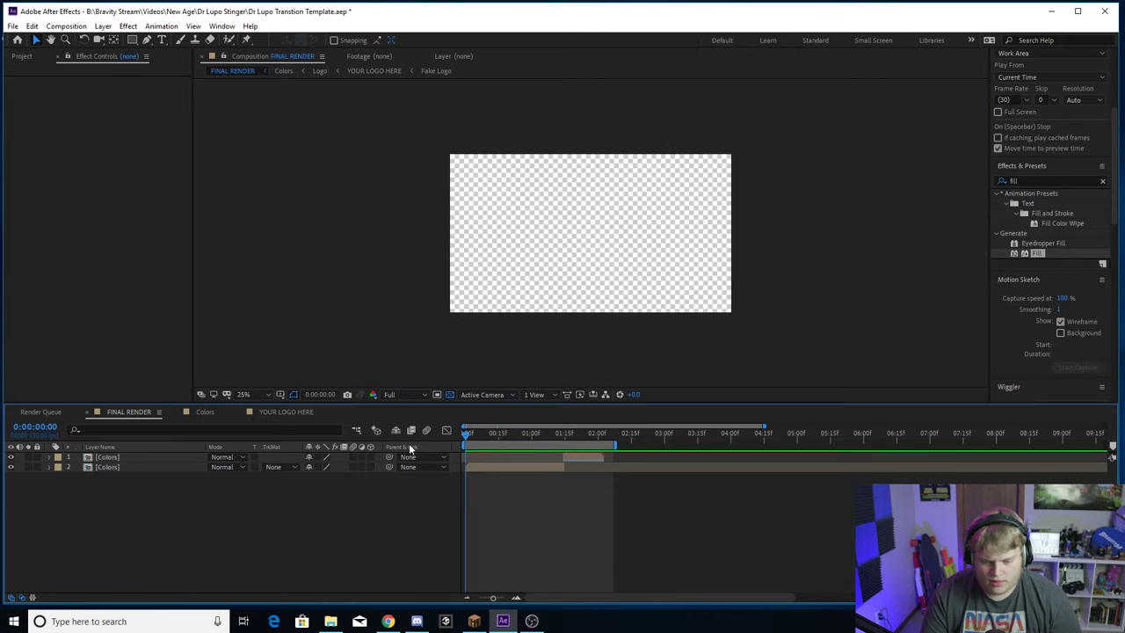
key(space)
key(space)
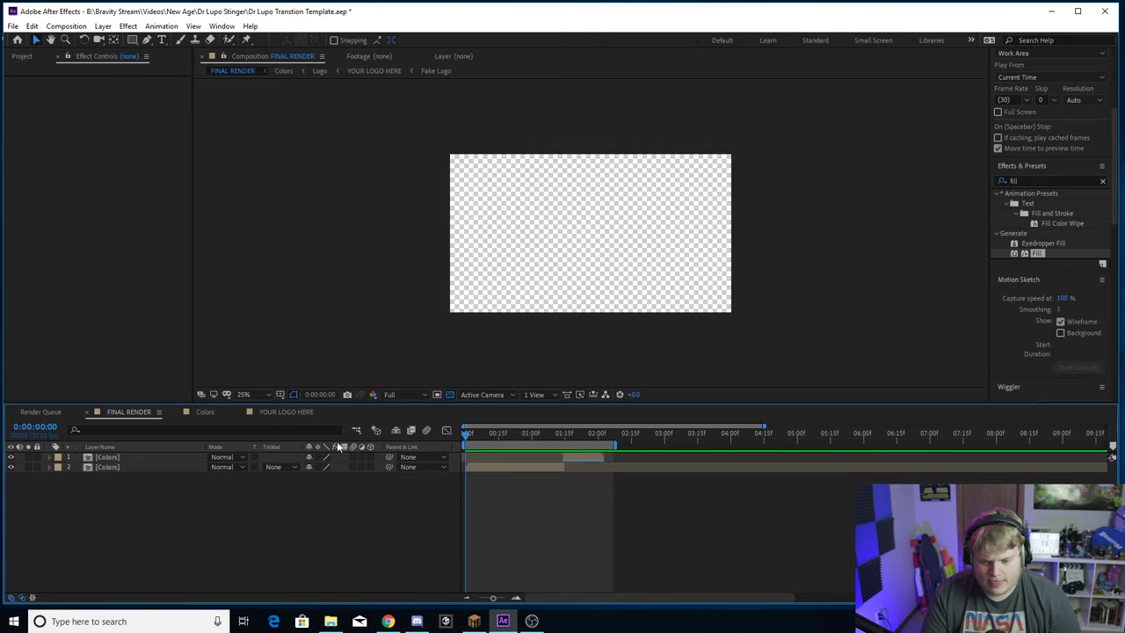
key(space)
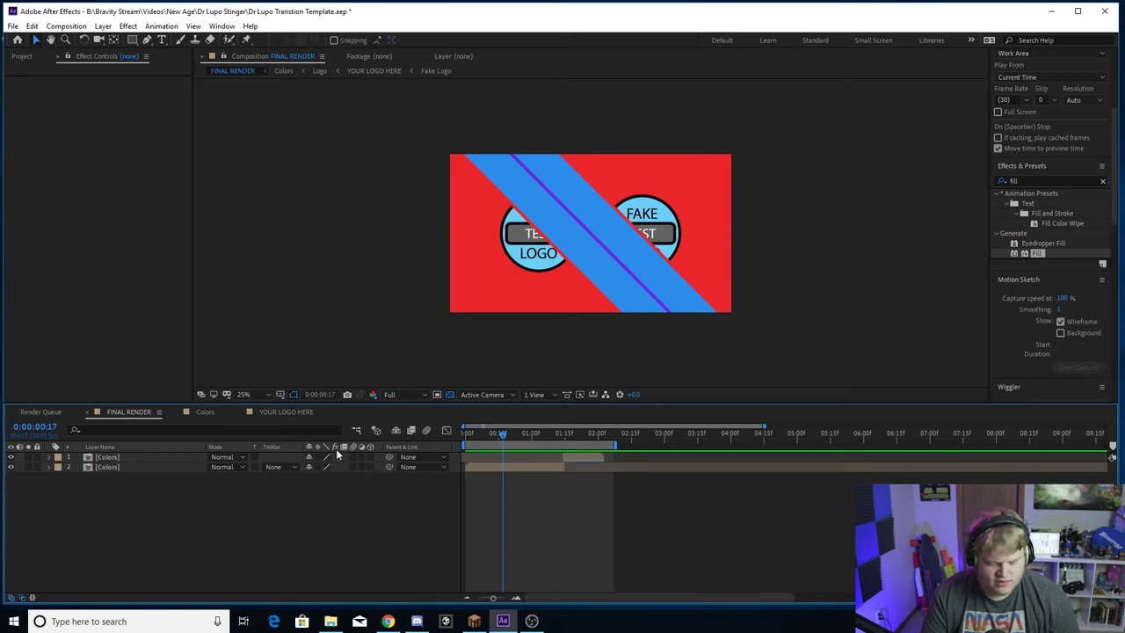
key(ctrl+z)
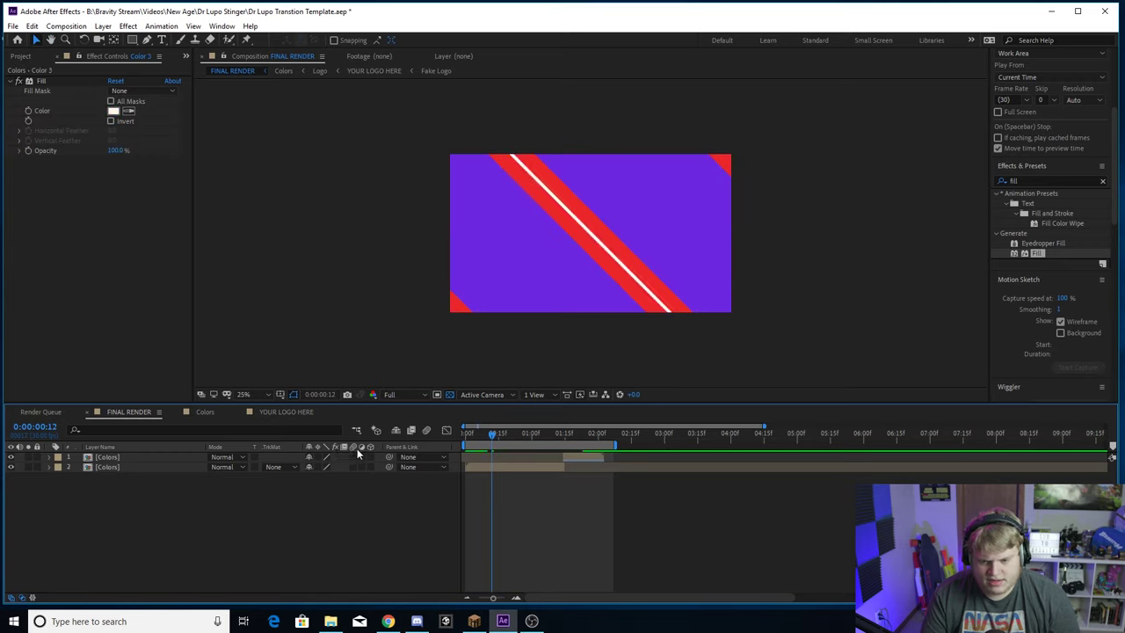
key(ctrl+z)
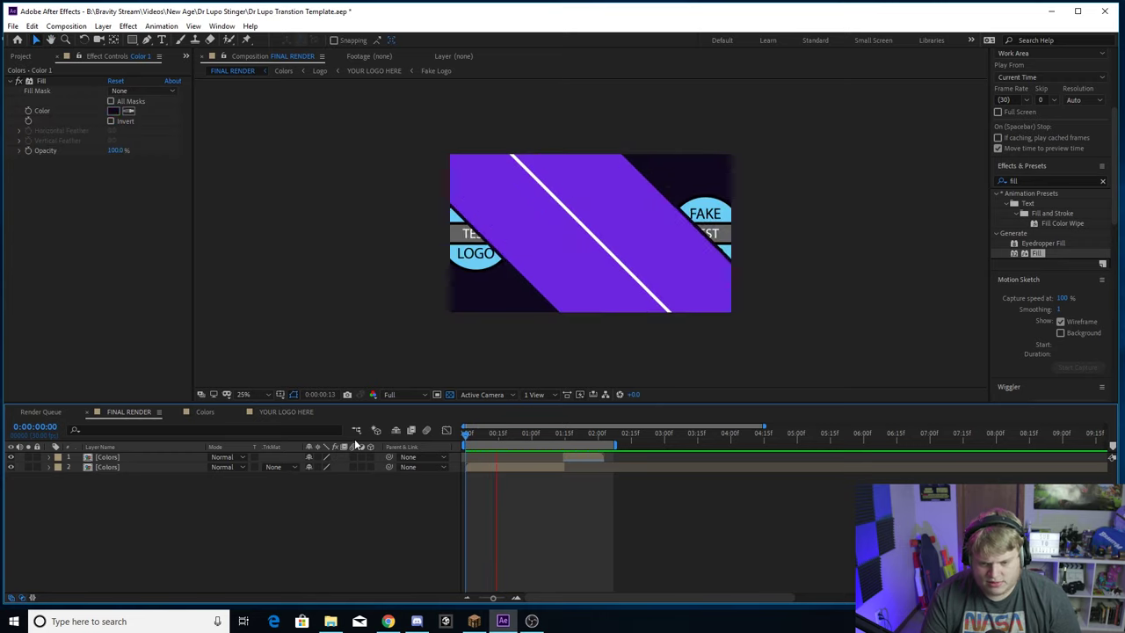
- In YOUR LOGO HERE, delete the existing Fake Logo.psd layer
click(286, 411)
click(145, 458)
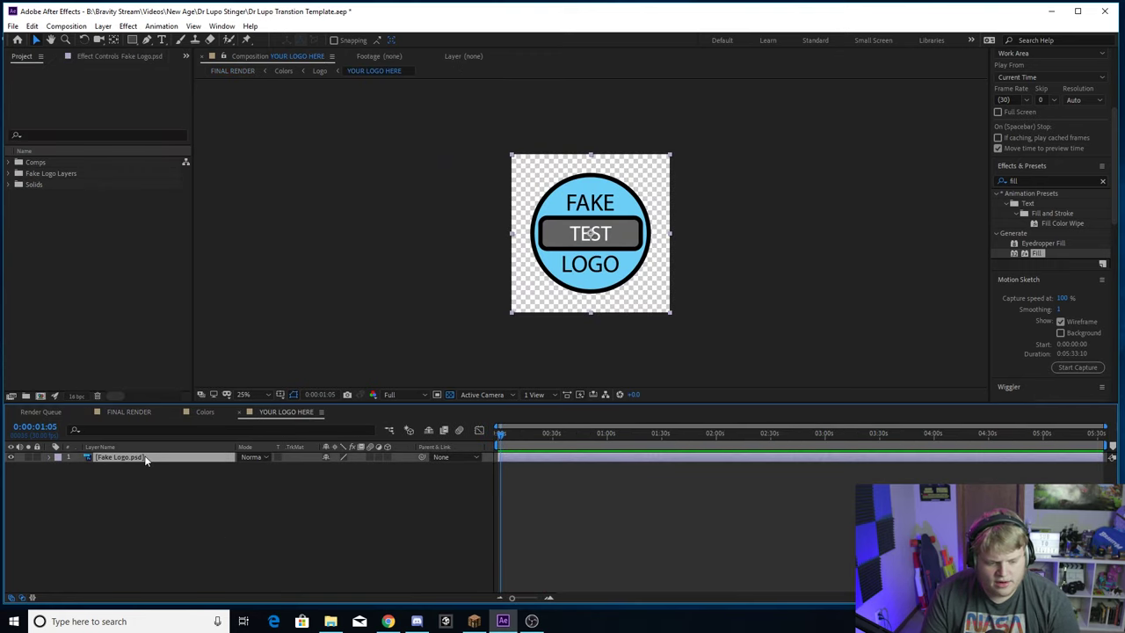
click(11, 458)
click(11, 458)
key(Delete)
- Drag Fake Logo.psd from the Fake Logo Layers folder into the comp and size it to the square frame
click(12, 173)
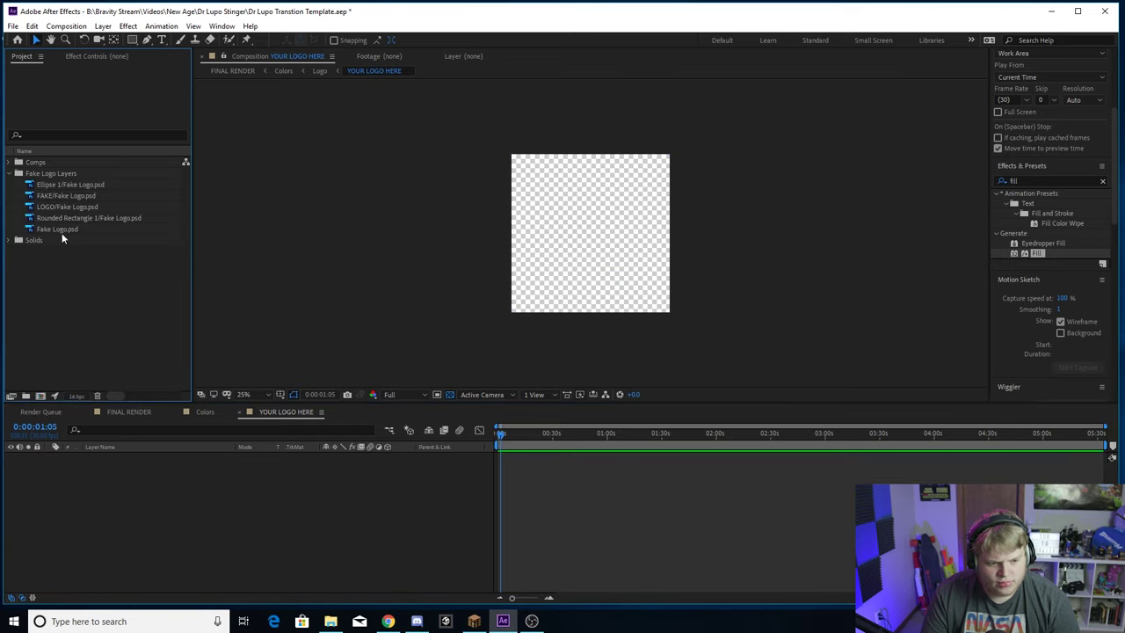
drag(62, 231, 132, 479)
click(12, 173)
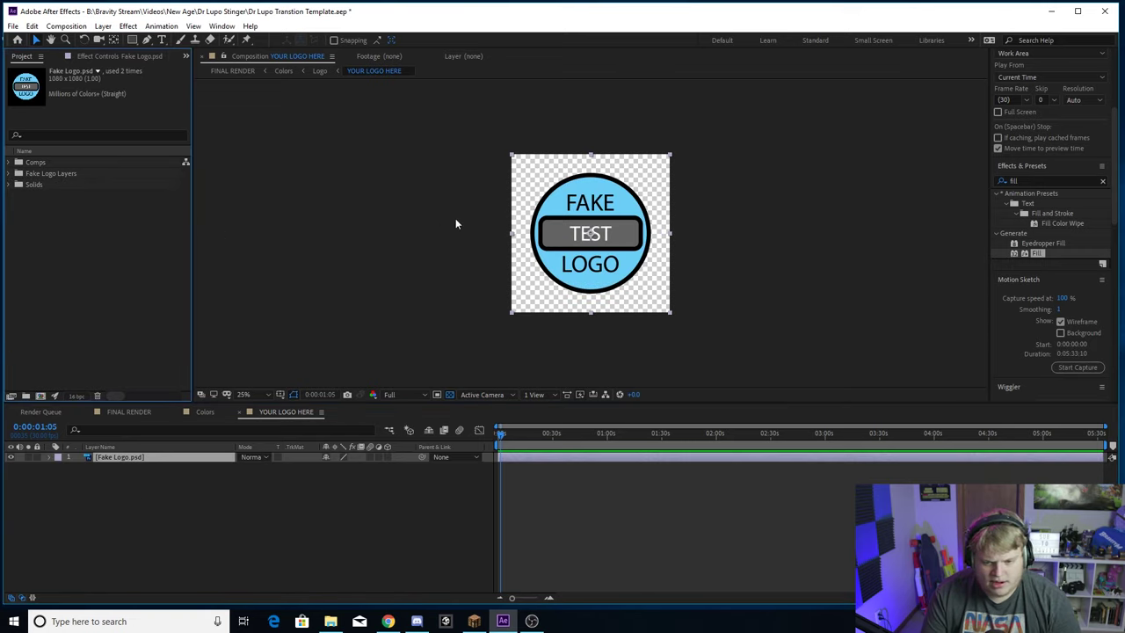
mouse_move(507, 319)
mouse_down()
mouse_move(469, 351)
mouse_move(518, 326)
mouse_move(503, 347)
mouse_move(512, 317)
mouse_up()
click(505, 335)
click(508, 320)
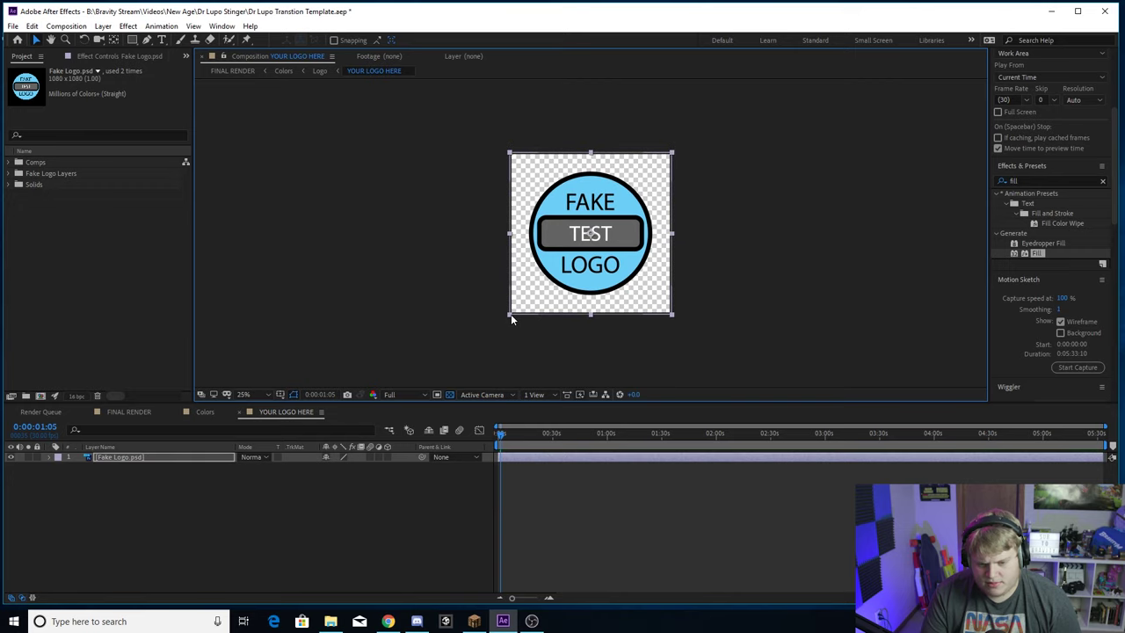
click(408, 318)
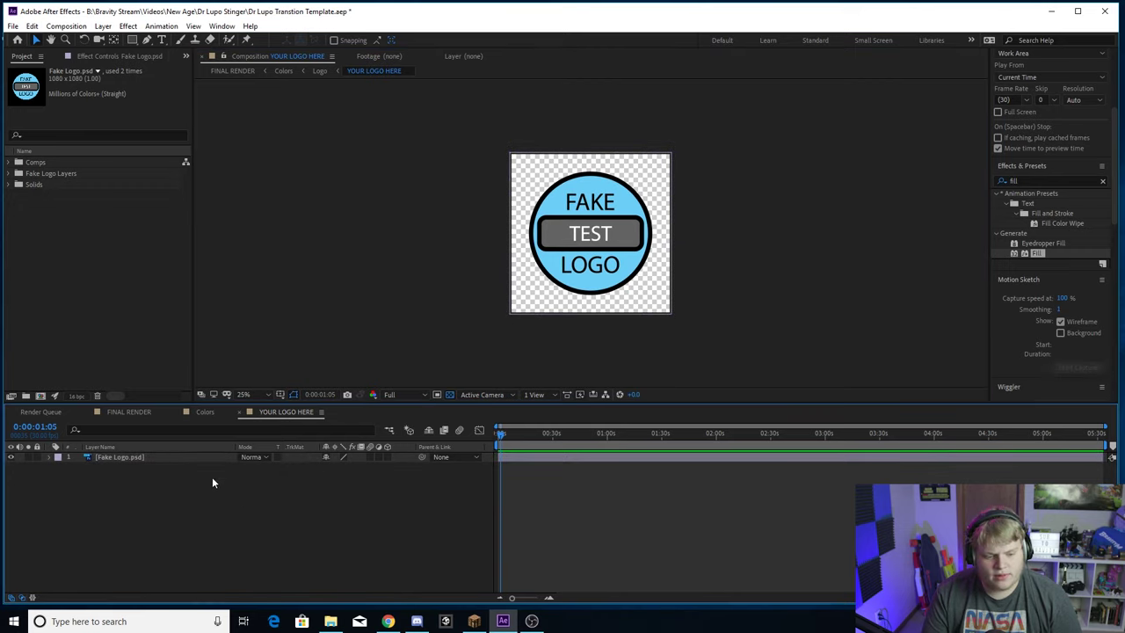
- Scrub FINAL RENDER back to the purple stripe frame, then check the logo layer in YOUR LOGO HERE
click(131, 412)
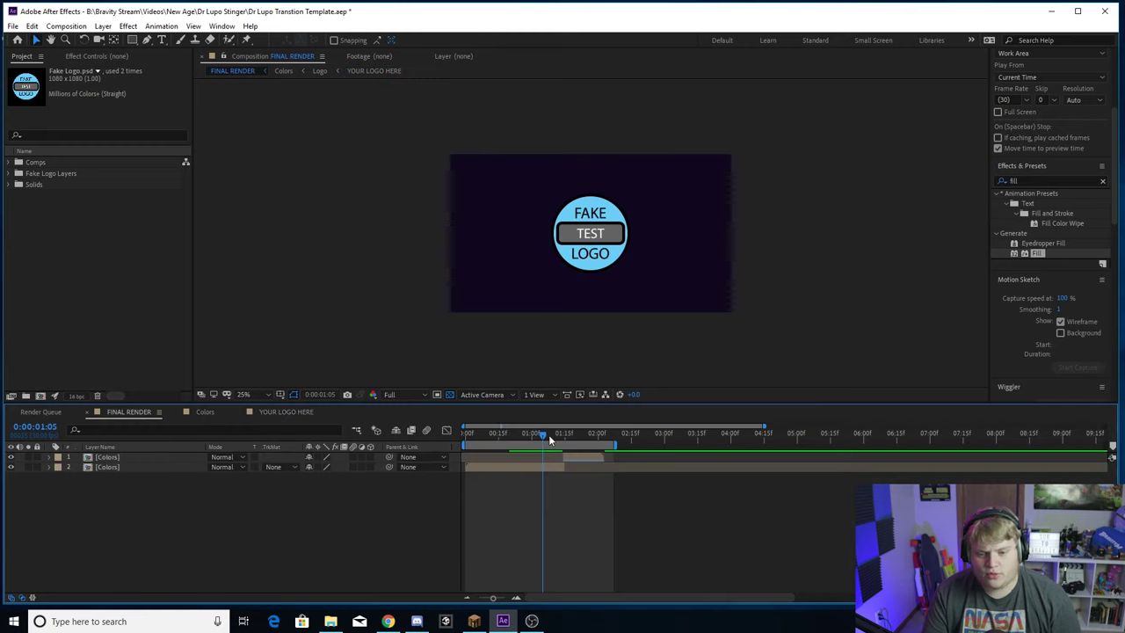
drag(543, 435, 391, 443)
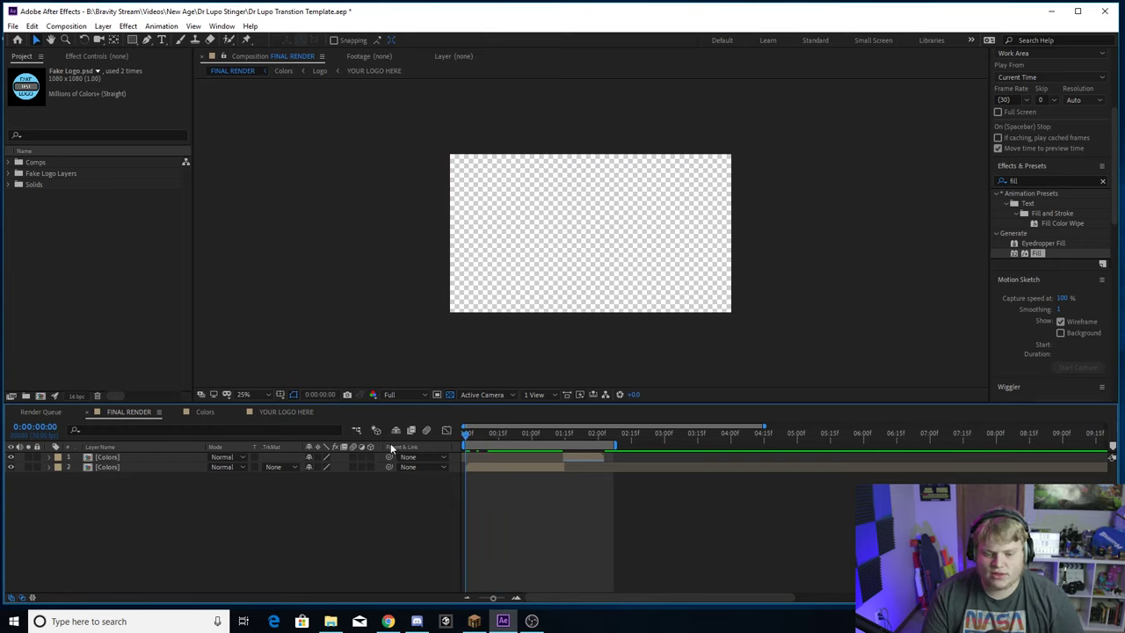
click(283, 413)
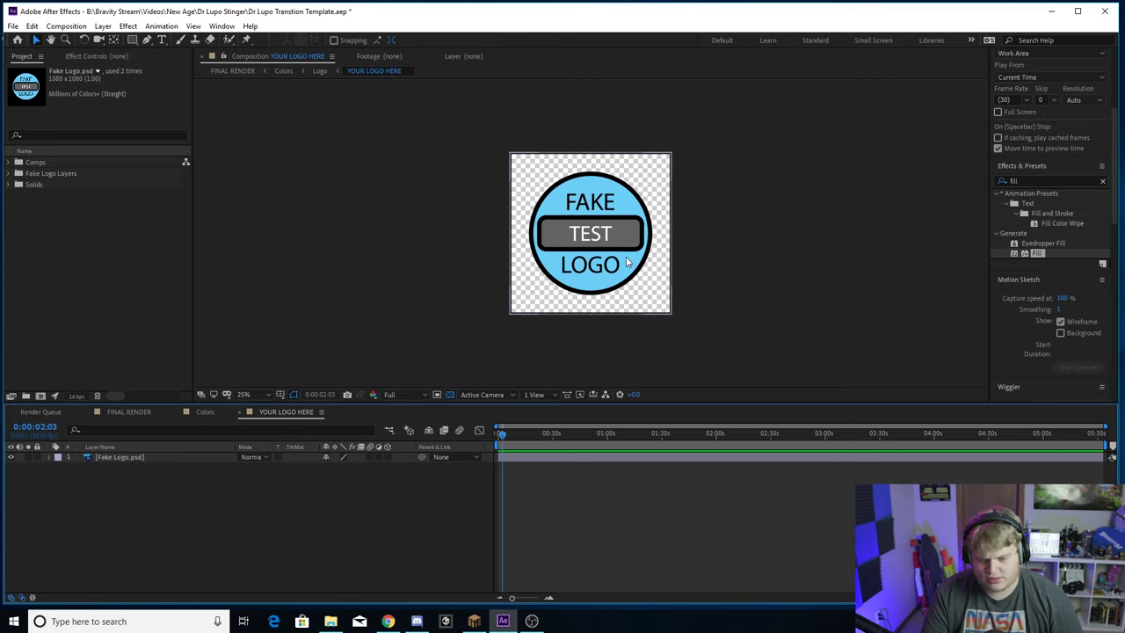
click(643, 296)
- Preview FINAL RENDER with the new logo in place, then open the Colors composition
click(126, 411)
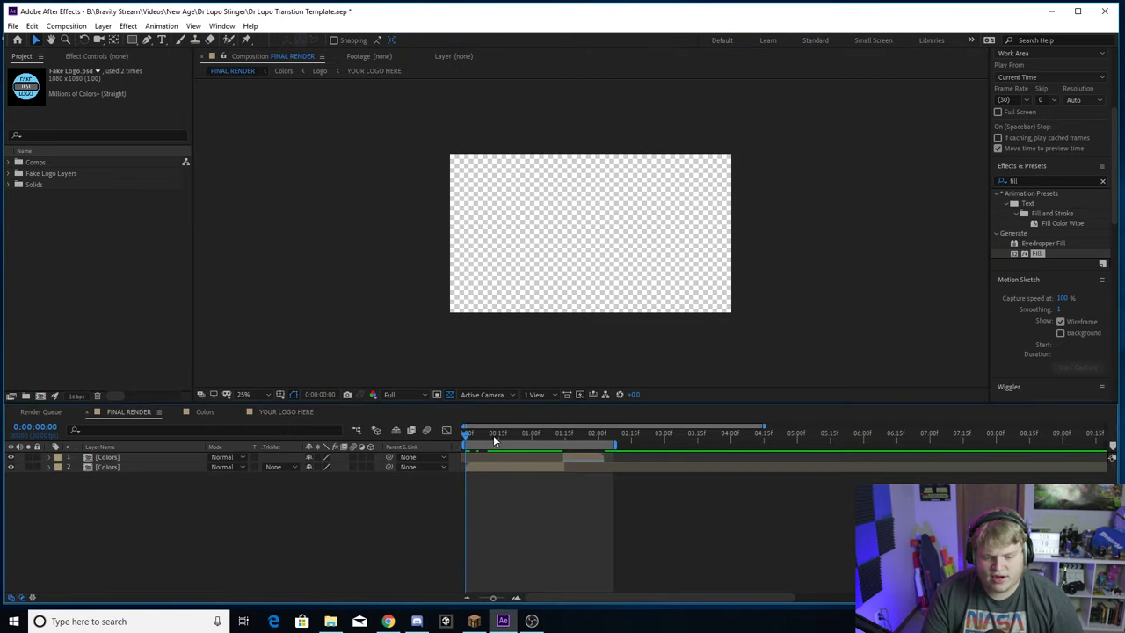
key(space)
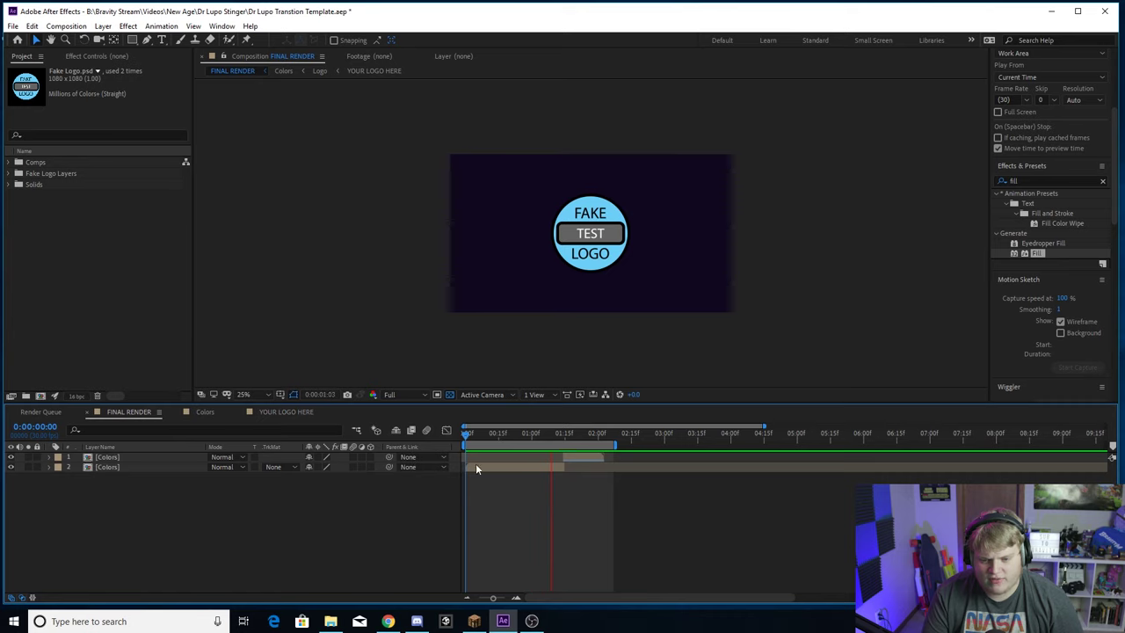
key(space)
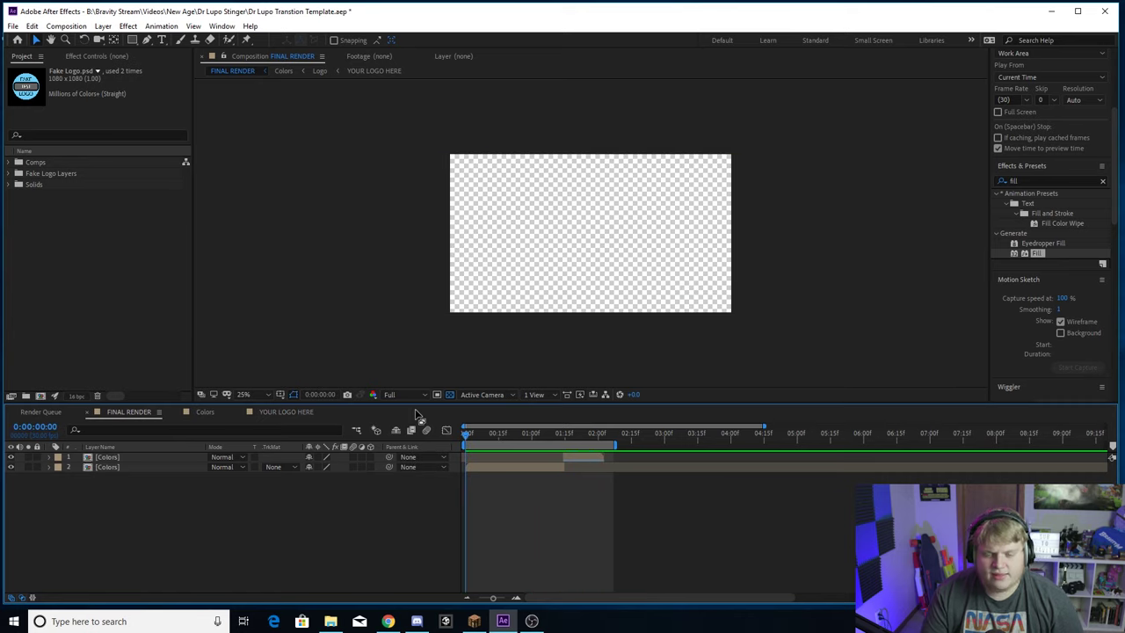
click(205, 411)
- Check Color 2's effect settings, deselect the logo in YOUR LOGO HERE, and settle back on FINAL RENDER
click(114, 476)
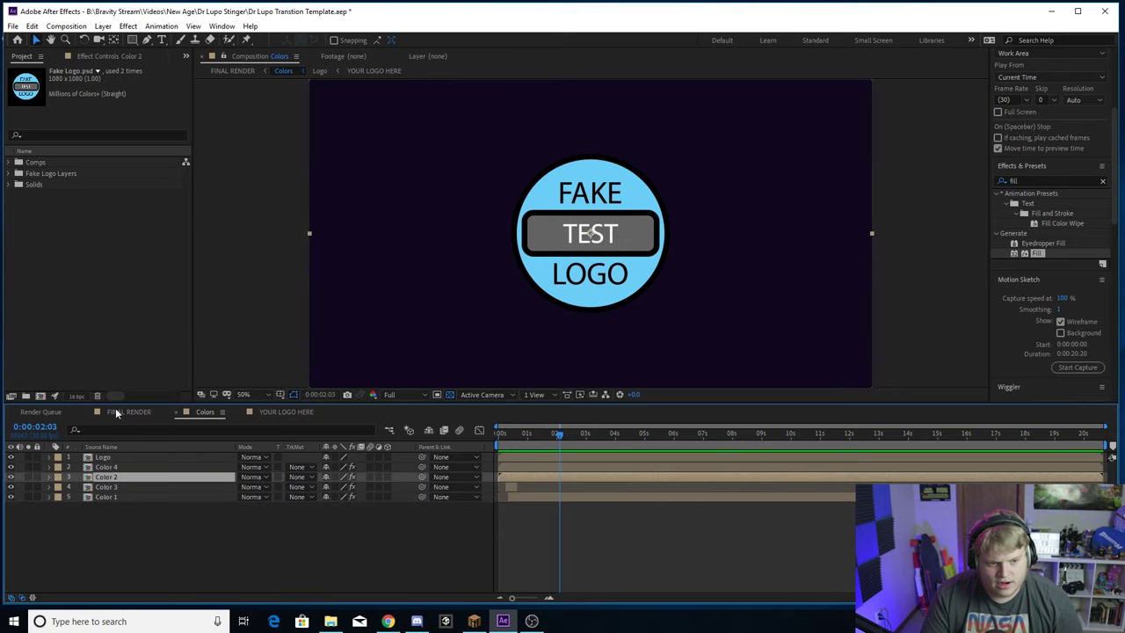
click(98, 58)
click(286, 411)
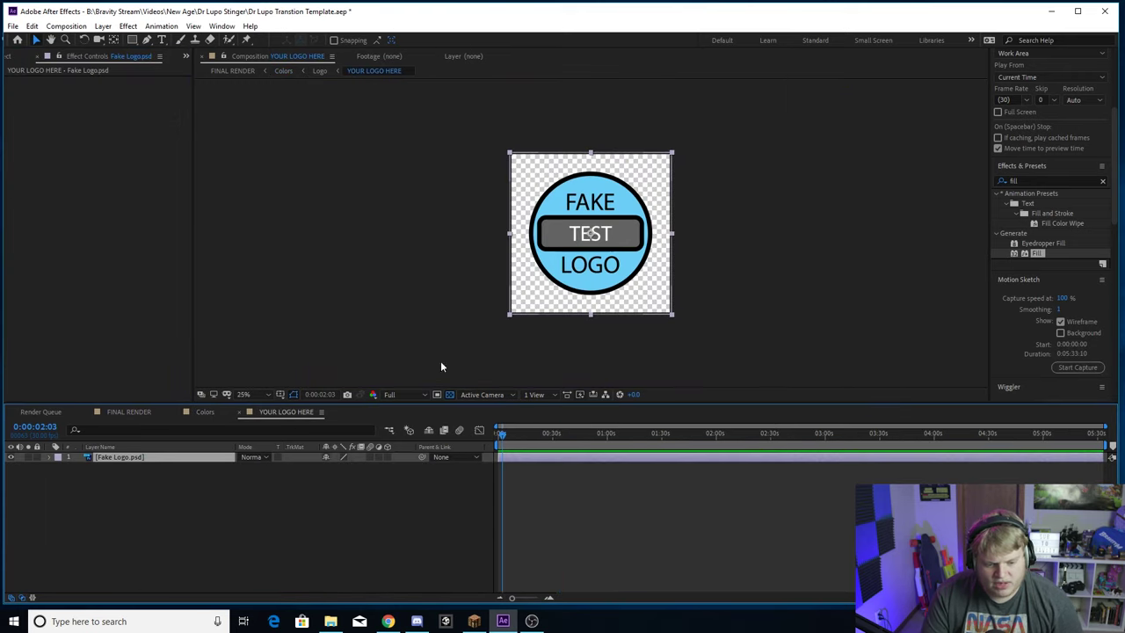
click(330, 506)
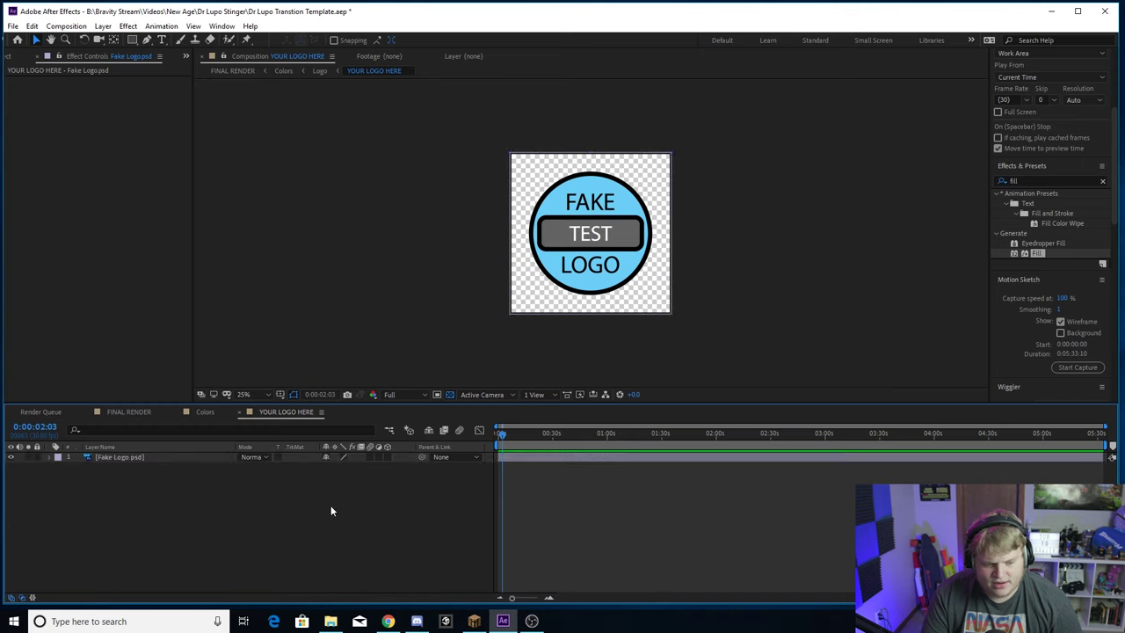
click(129, 412)
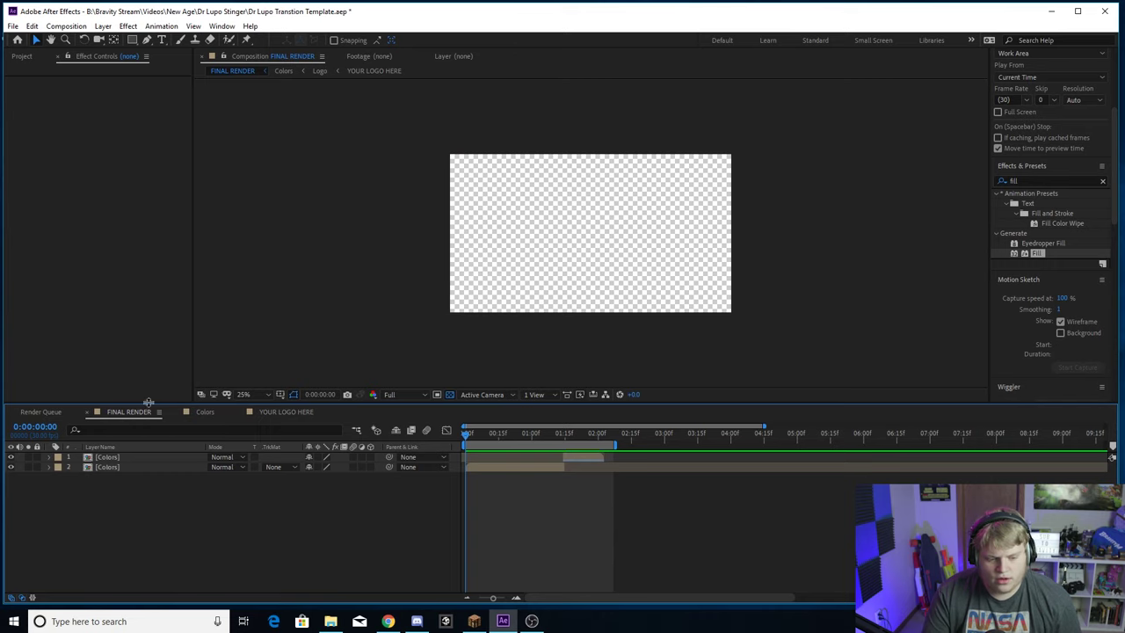
click(204, 412)
click(284, 412)
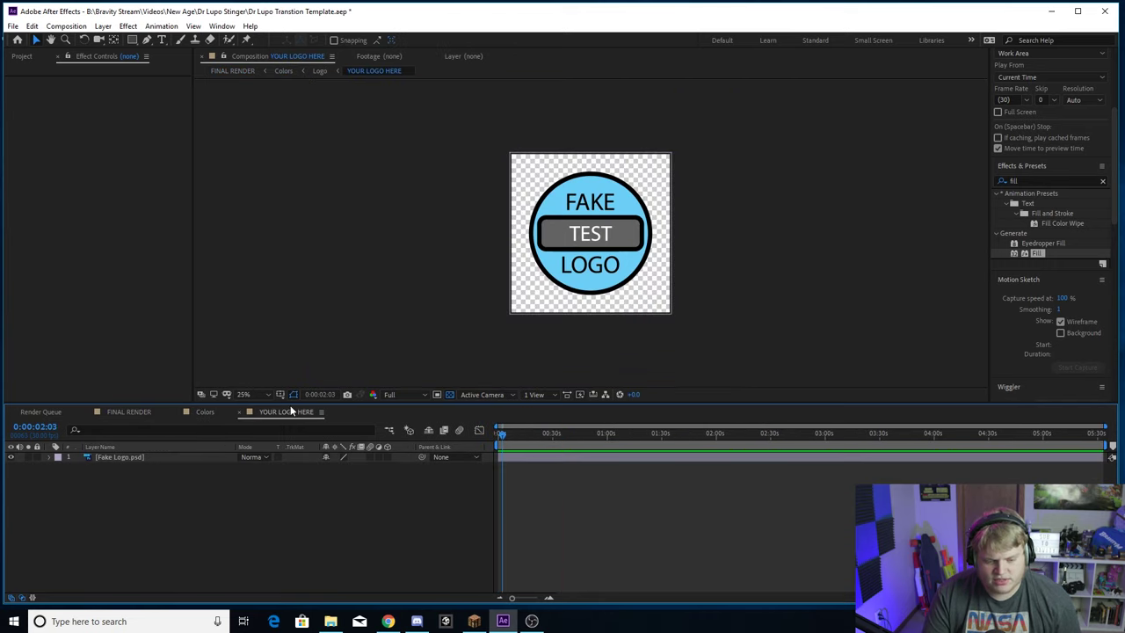
click(126, 412)
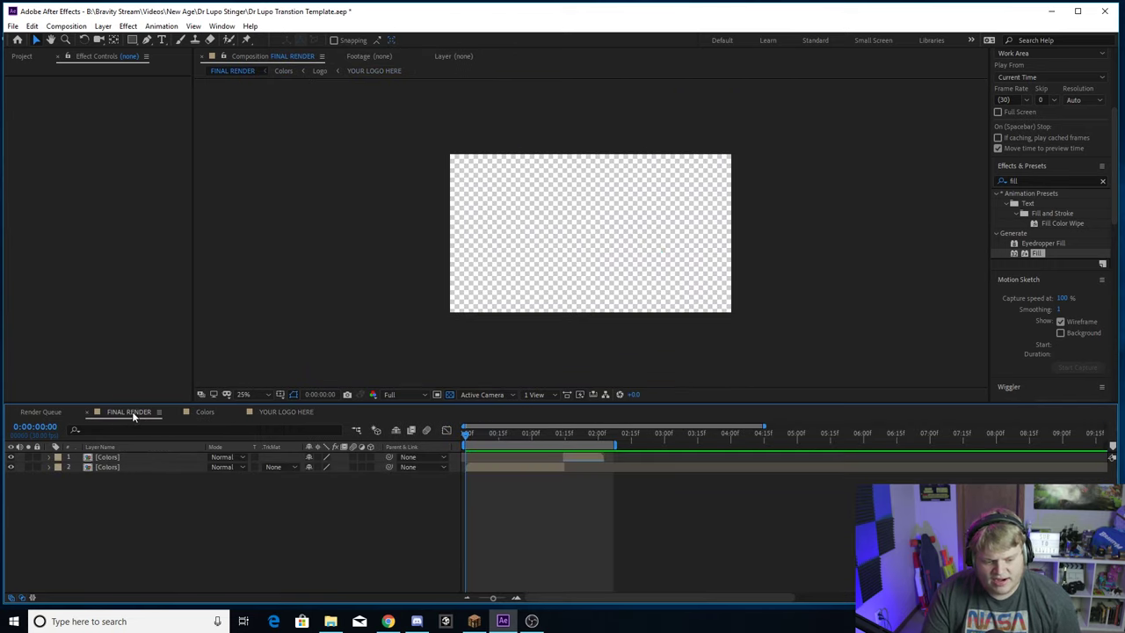
- Pull FINAL RENDER's work area end in to about two seconds and scrub through the logo transition
drag(514, 434, 509, 433)
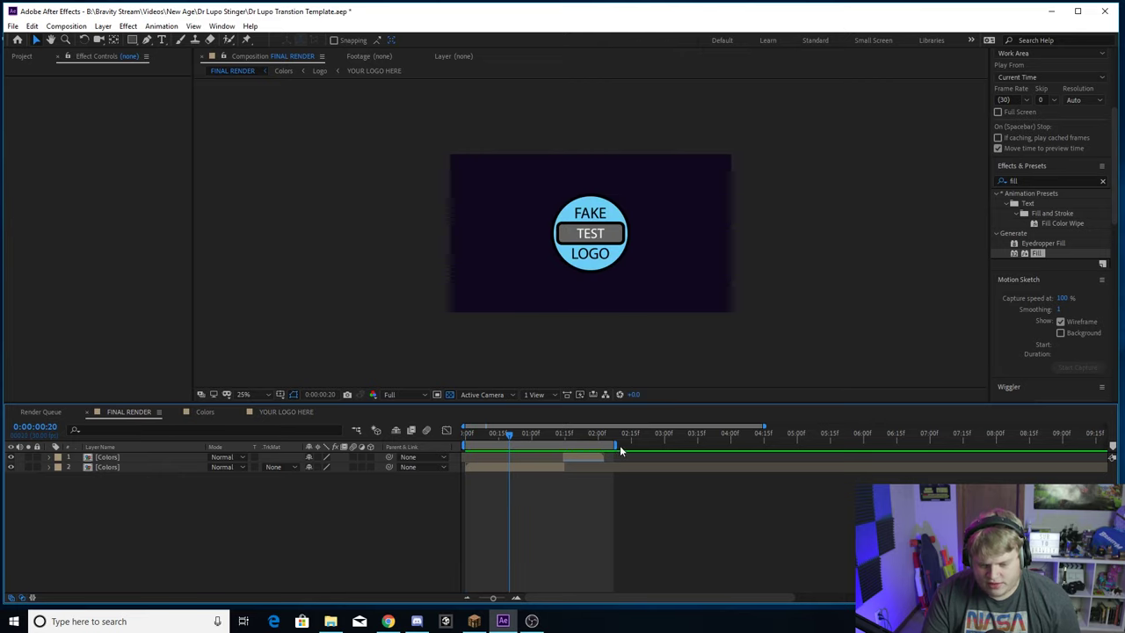
drag(615, 445, 612, 452)
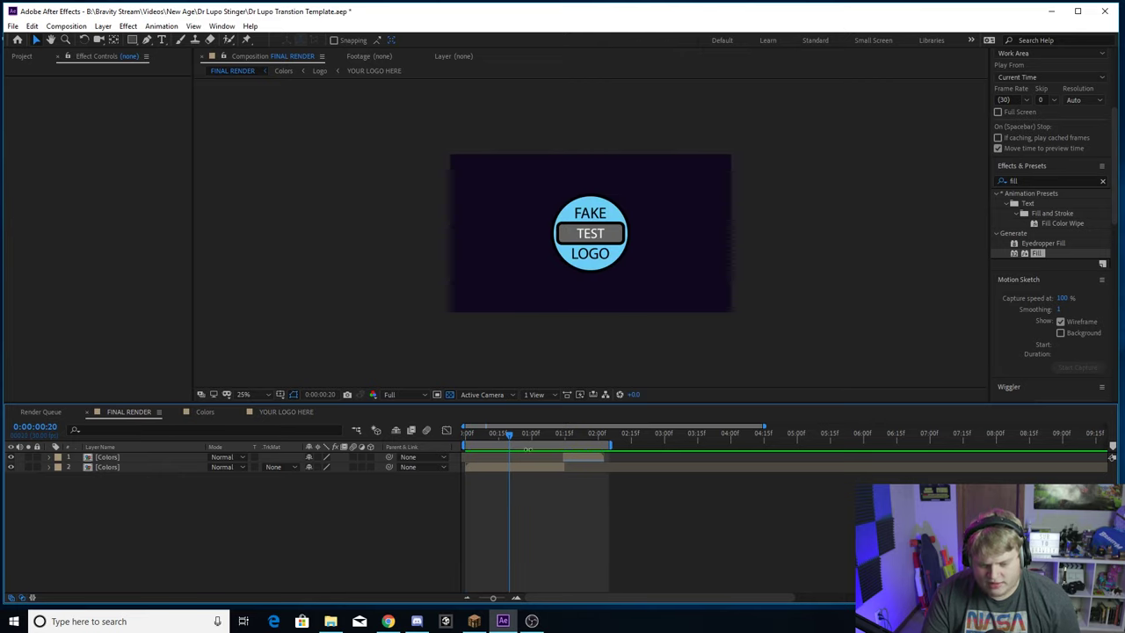
drag(509, 433, 455, 437)
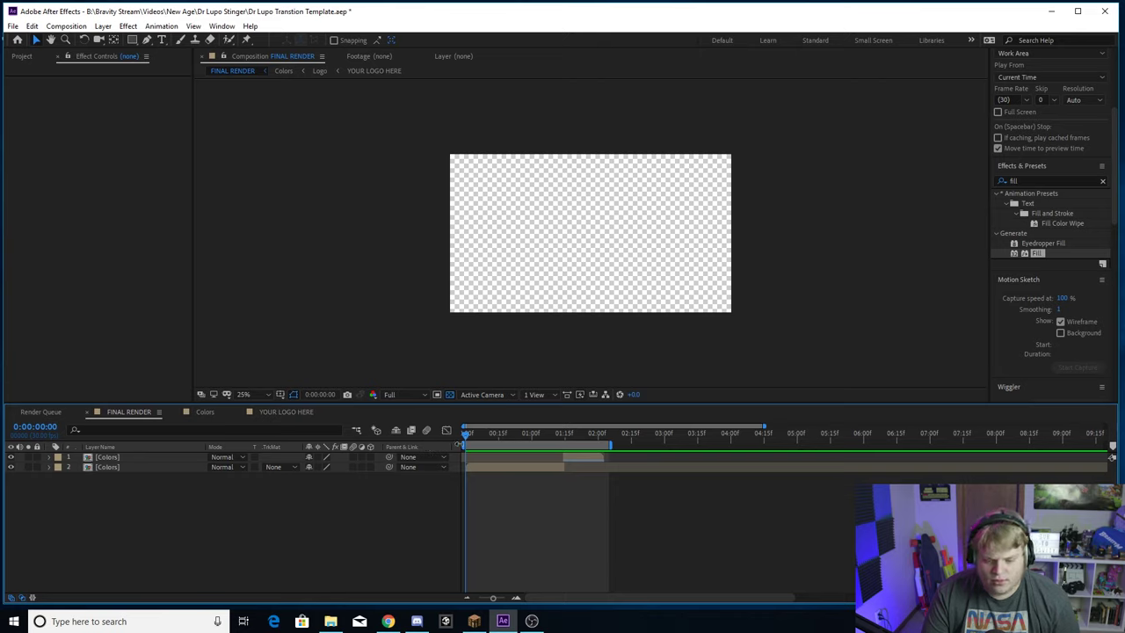
drag(466, 433, 538, 438)
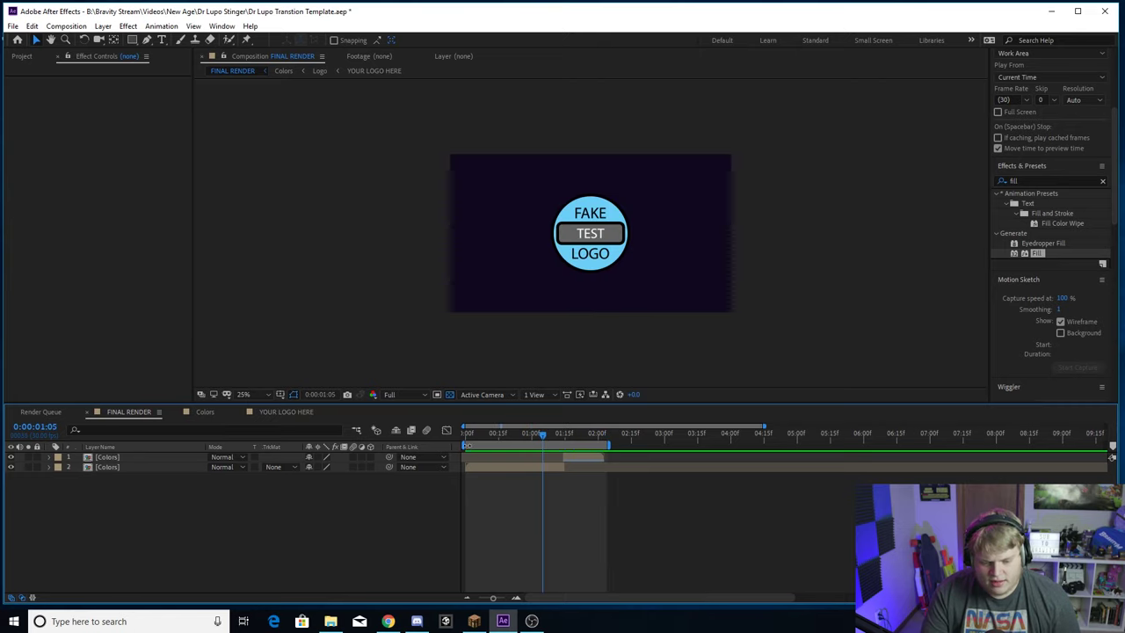
click(66, 25)
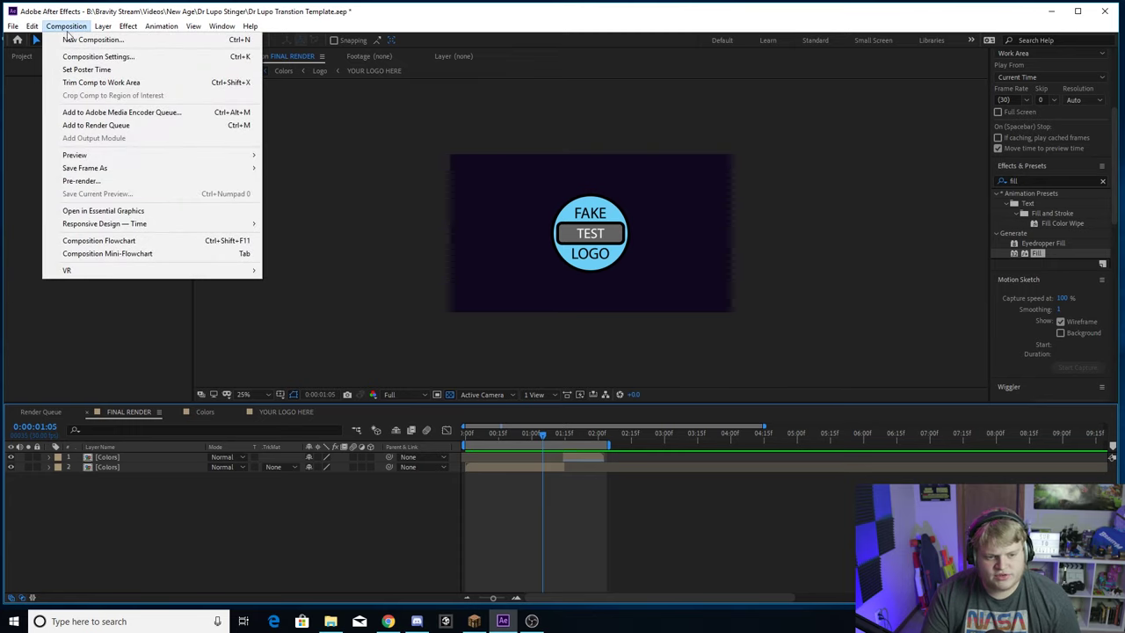
- Add FINAL RENDER to the Render Queue with a QuickTime, RGB + Alpha output module
click(106, 126)
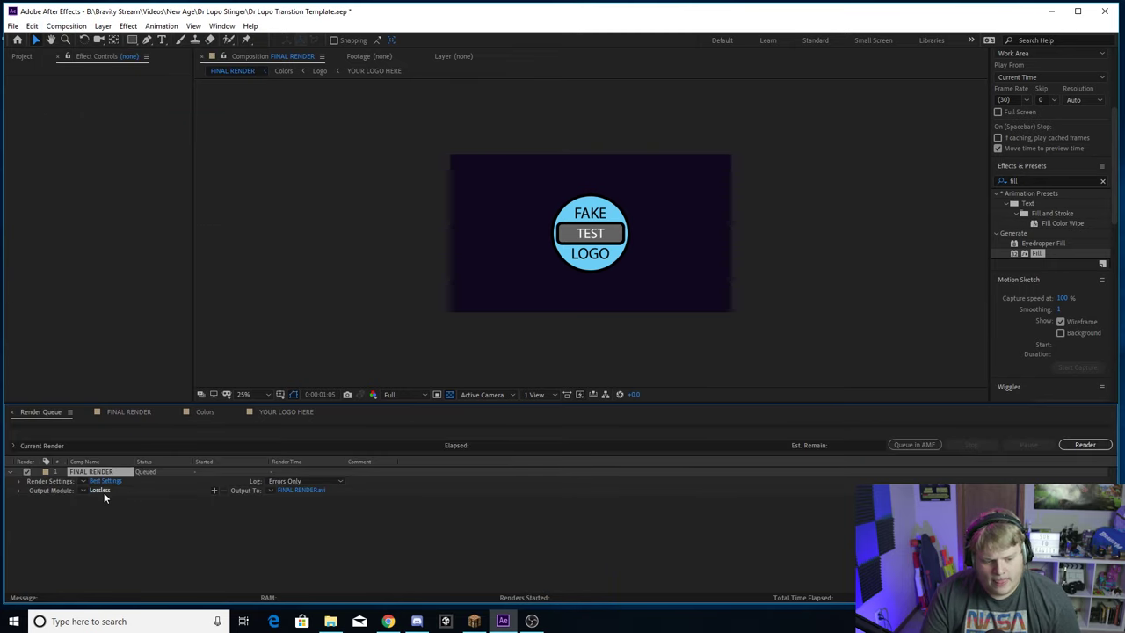
click(99, 375)
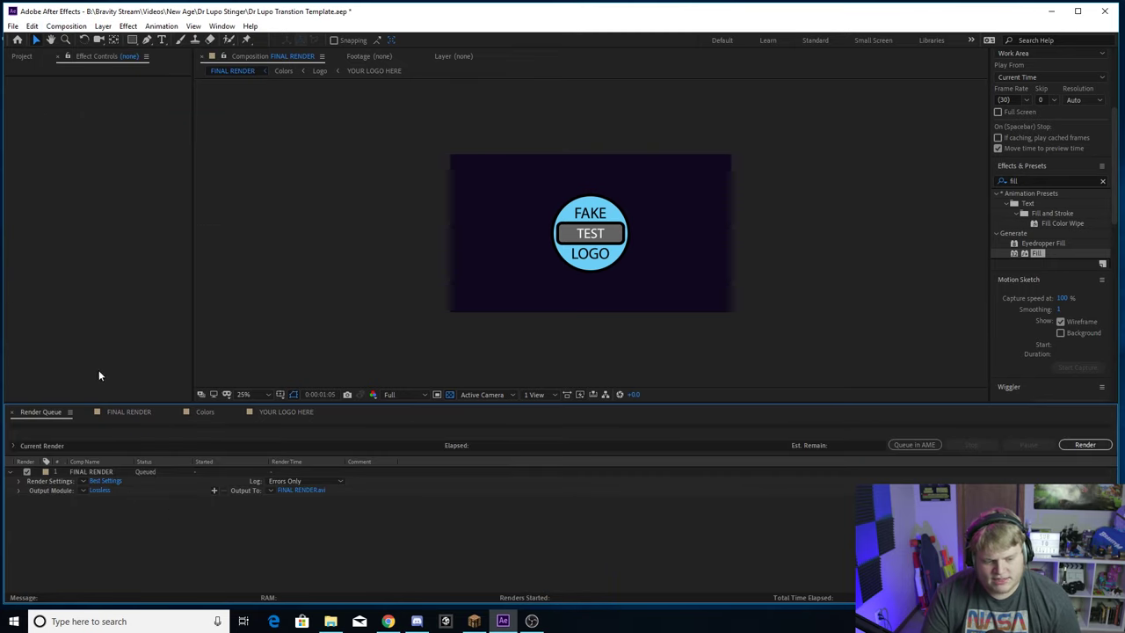
click(106, 491)
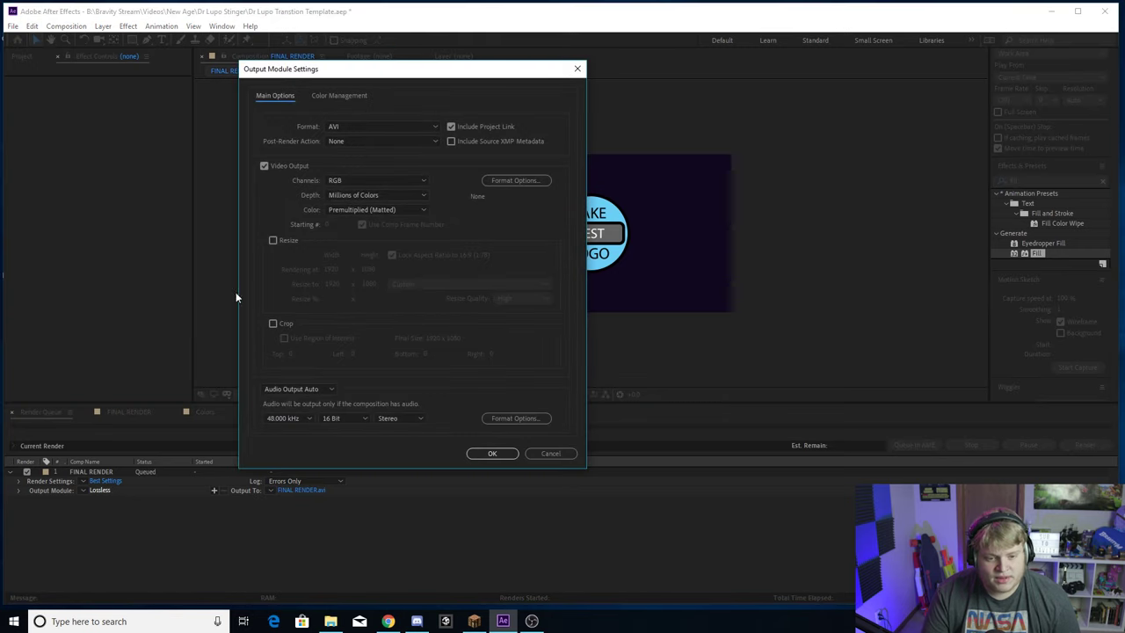
click(334, 129)
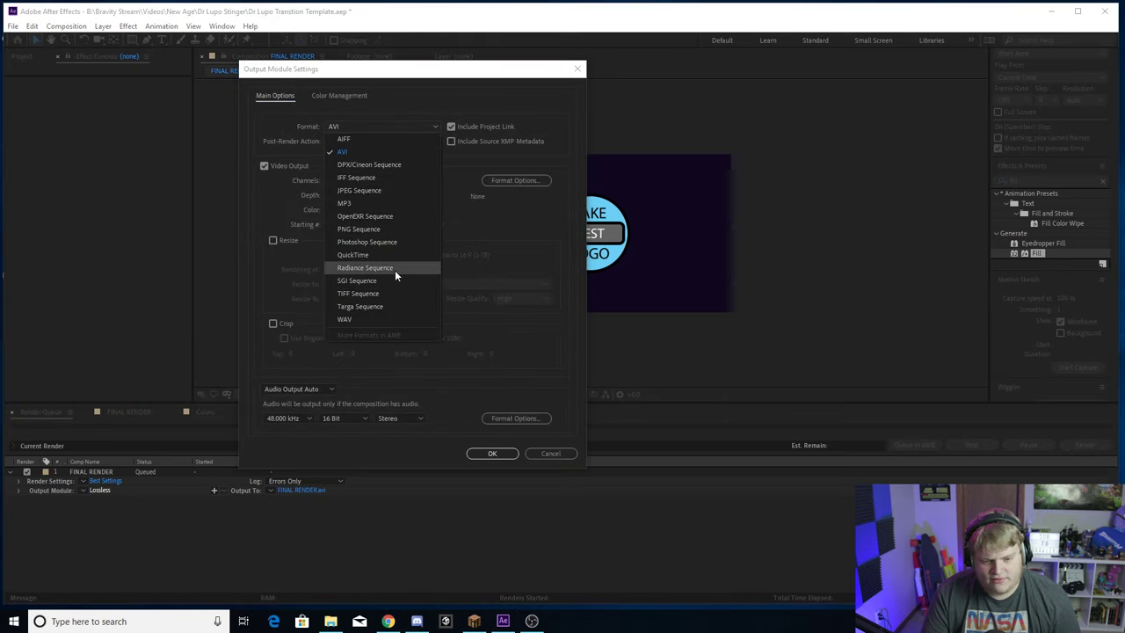
click(372, 254)
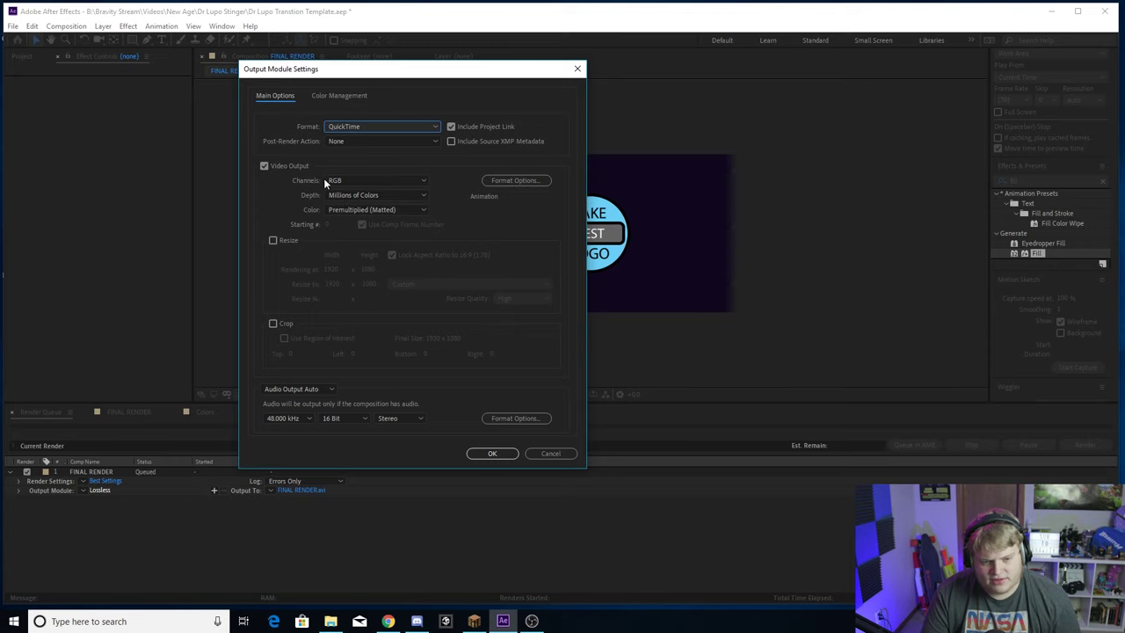
click(337, 181)
click(382, 218)
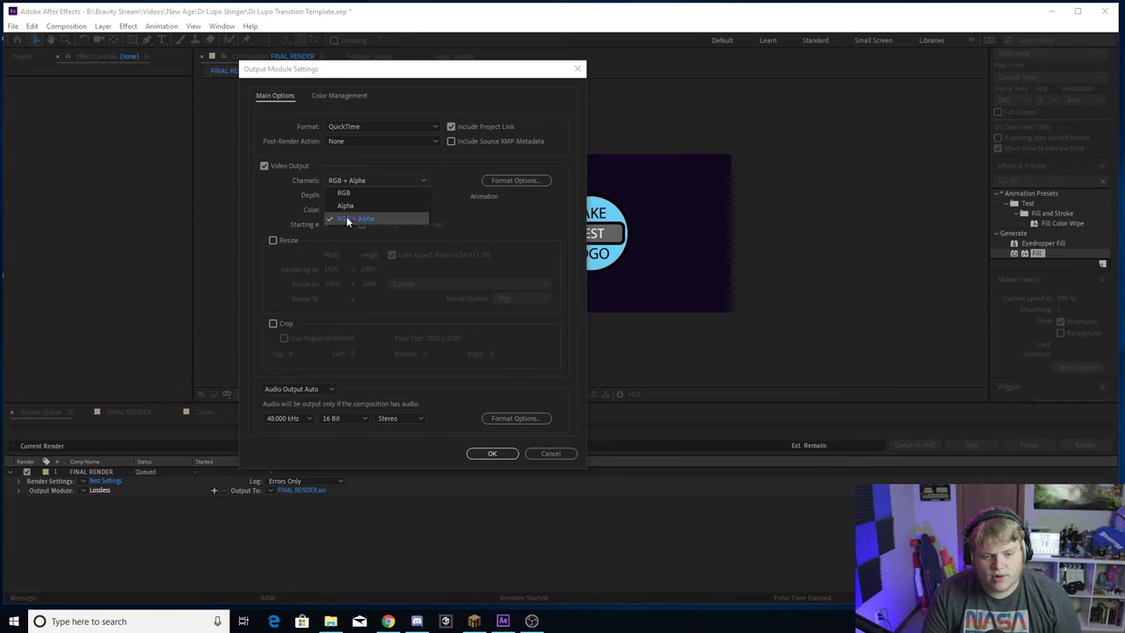
click(347, 218)
click(500, 455)
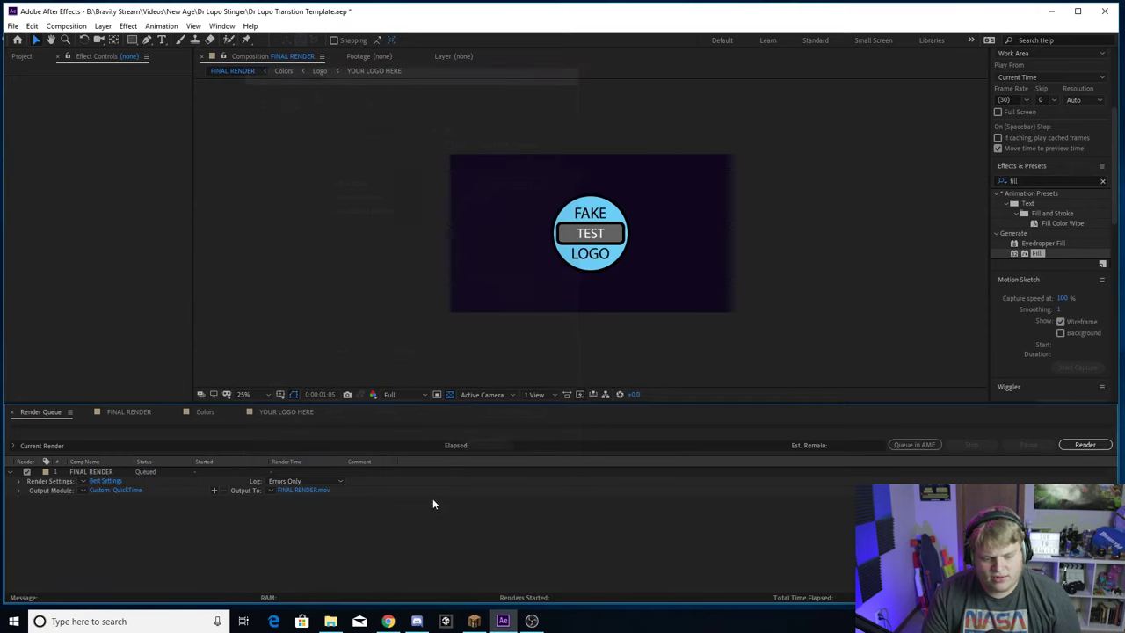
- Leave the output location unchanged and delete the FINAL RENDER item from the render queue
click(294, 491)
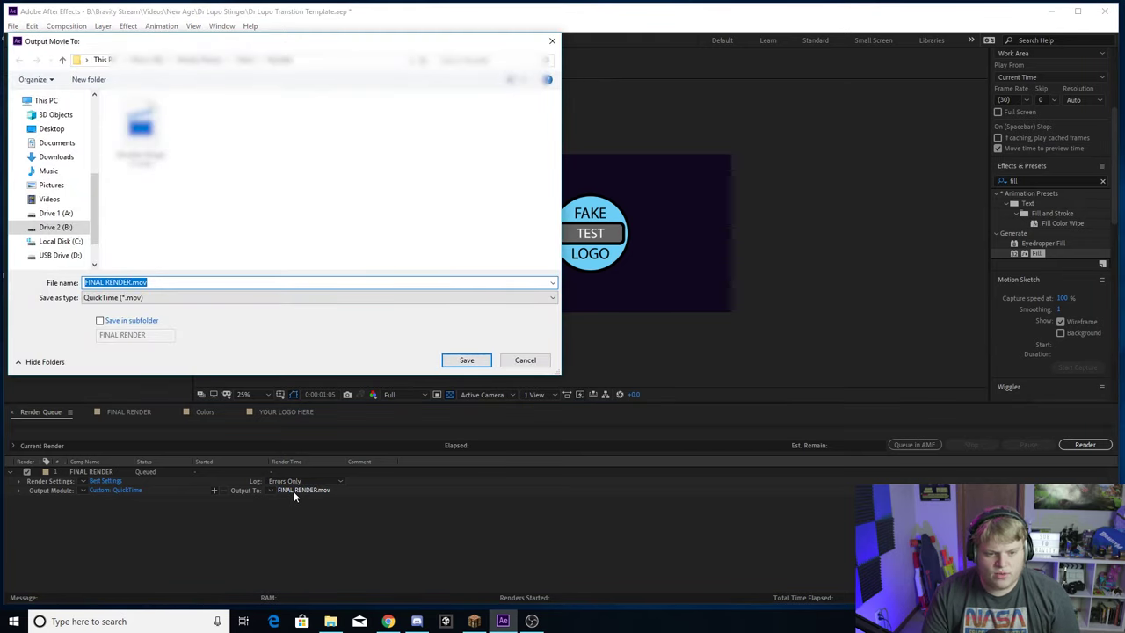
click(524, 360)
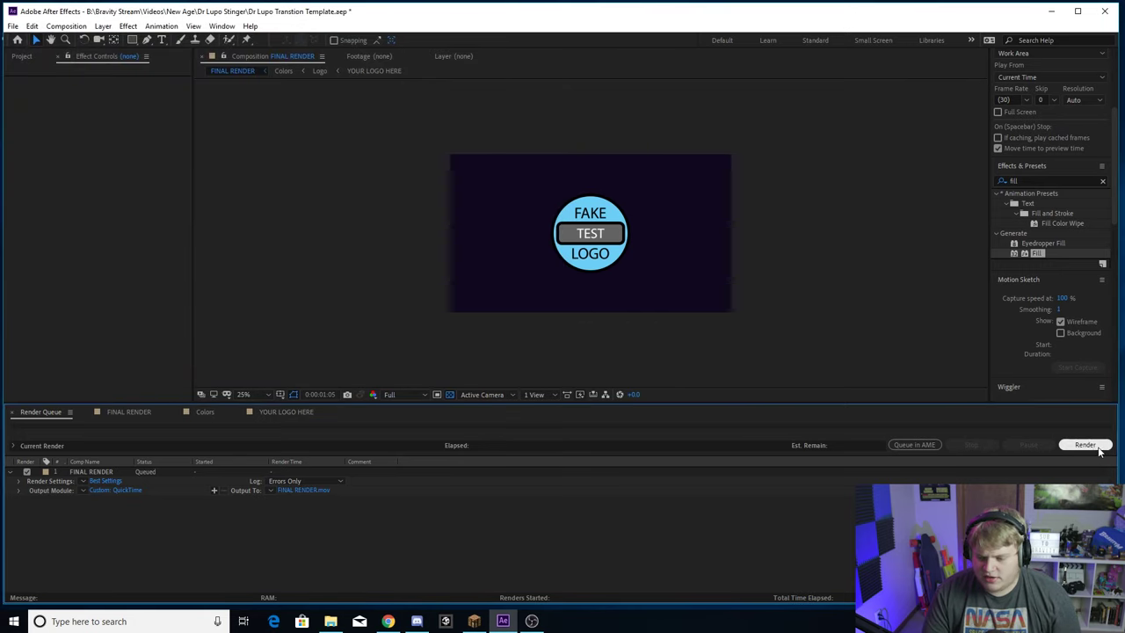
click(109, 475)
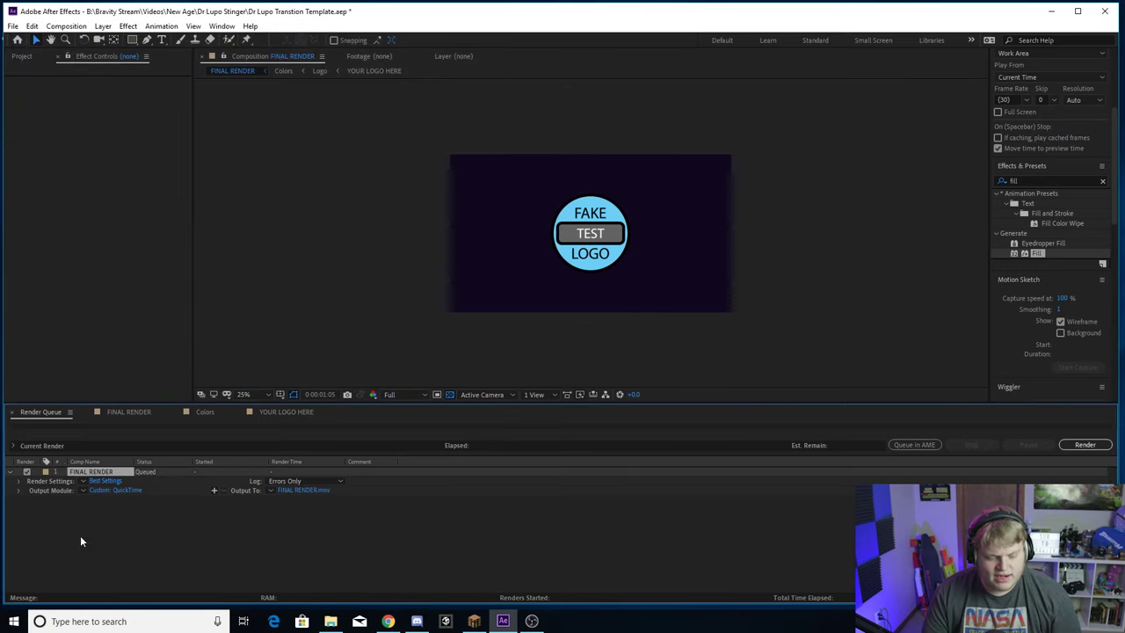
click(83, 531)
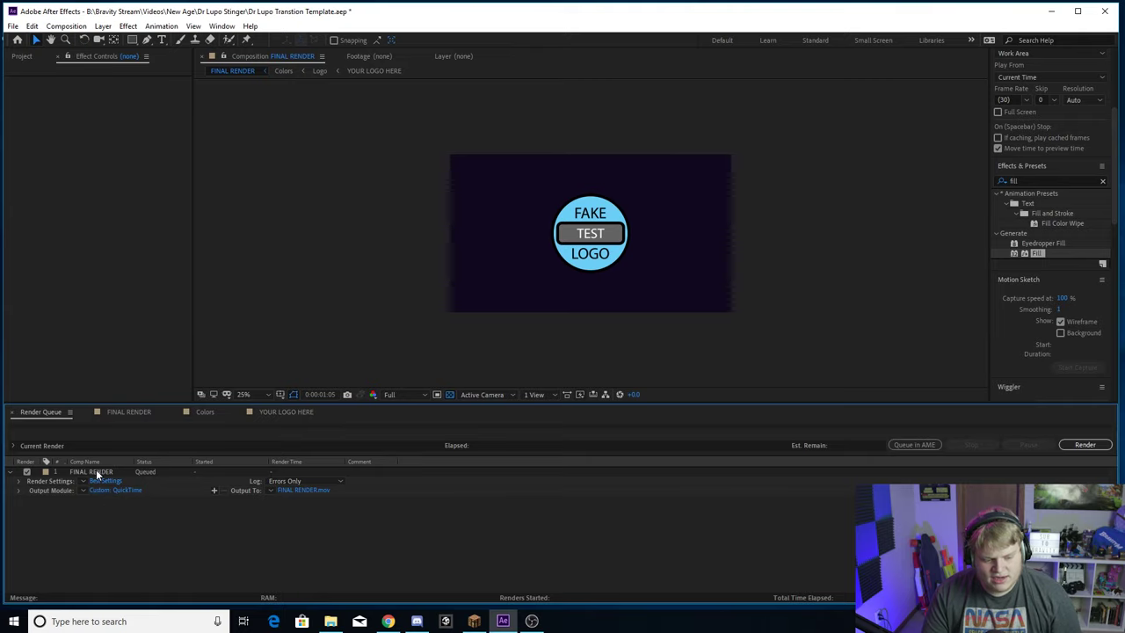
click(97, 471)
key(Delete)
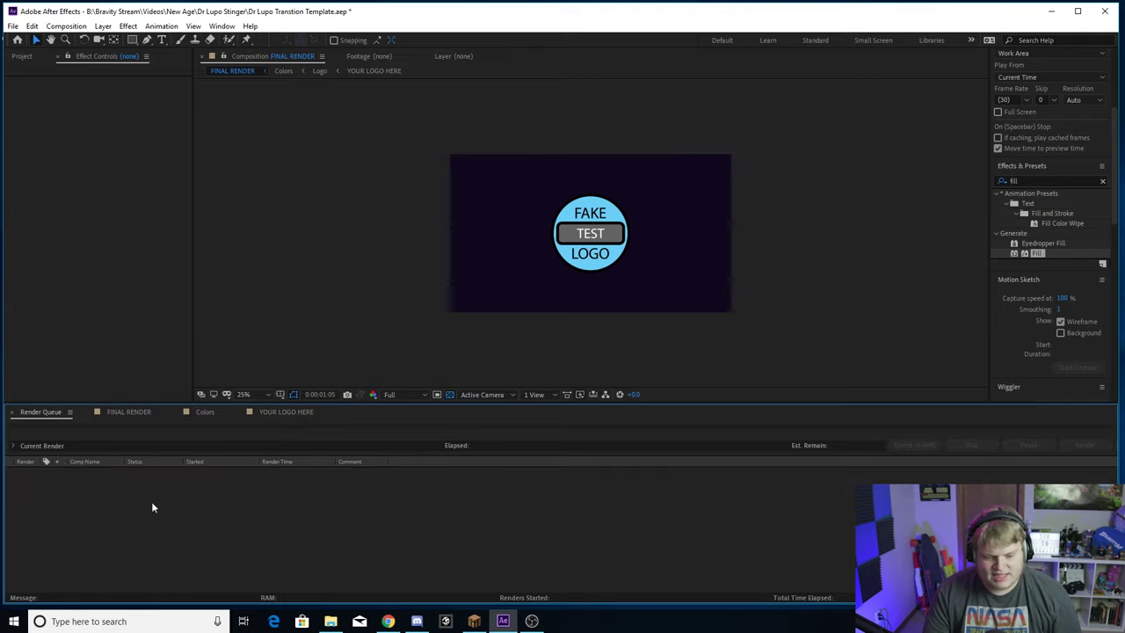